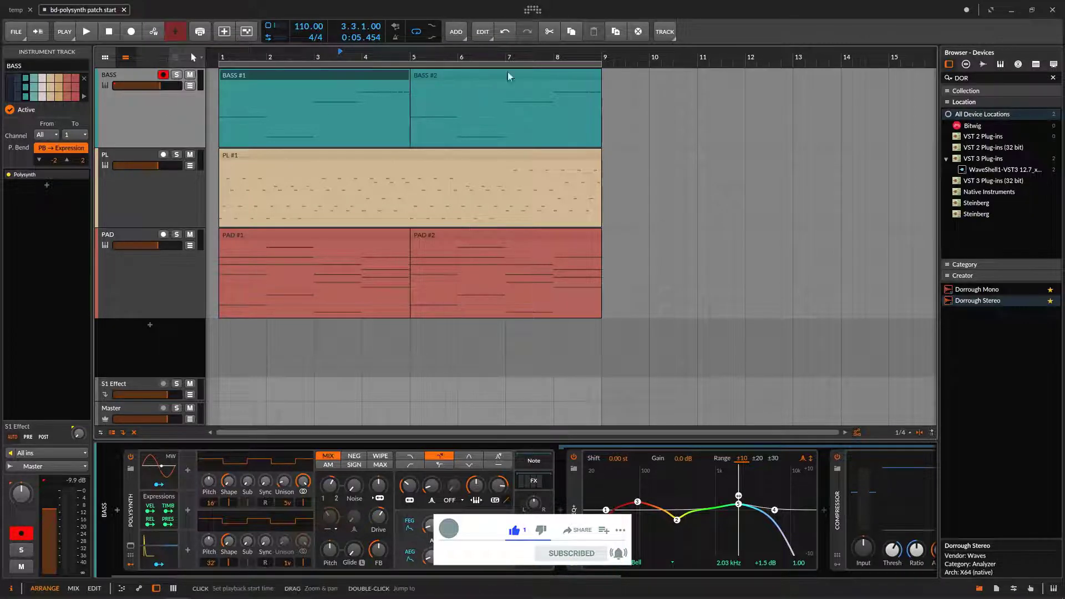
# Close the Browser panel and zoom the arrangement to bars 1–10 so the clips fill the view
pyautogui.click(980, 588)
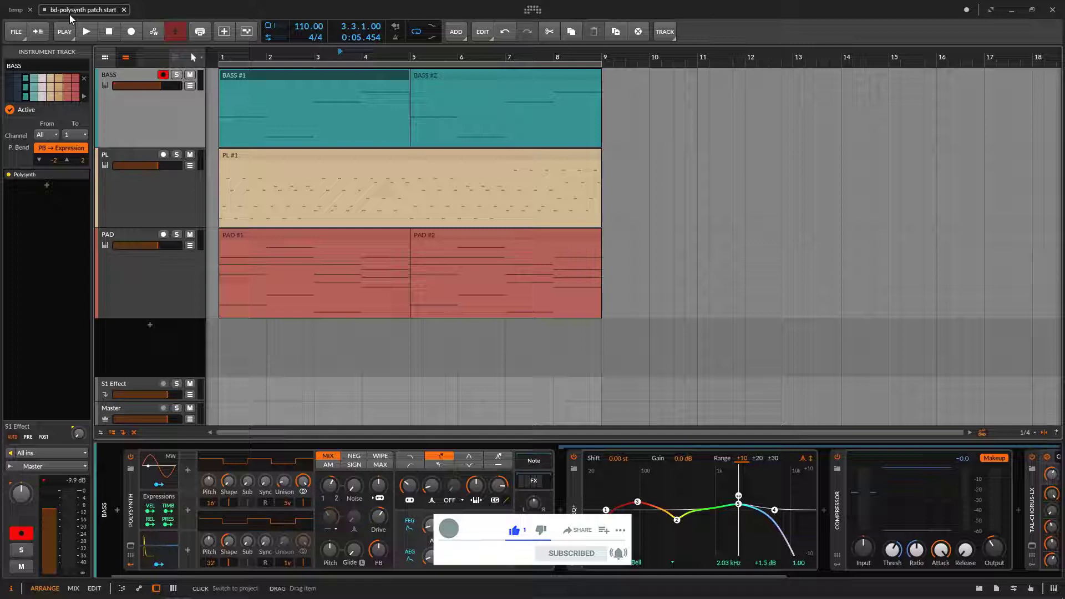
pyautogui.moveTo(266, 55); pyautogui.dragTo(281, 113)
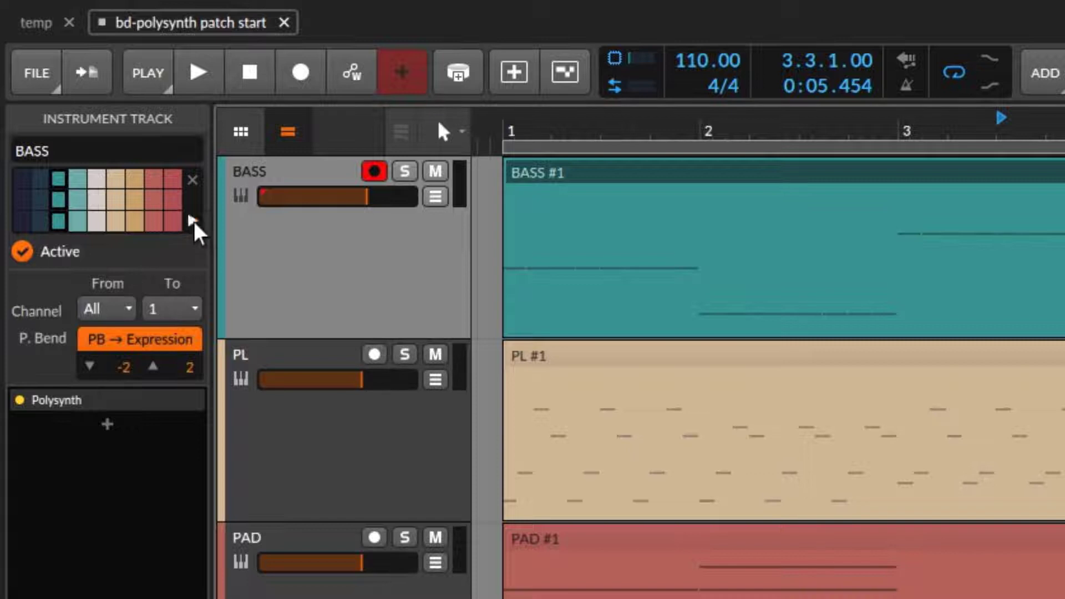
pyautogui.click(194, 221)
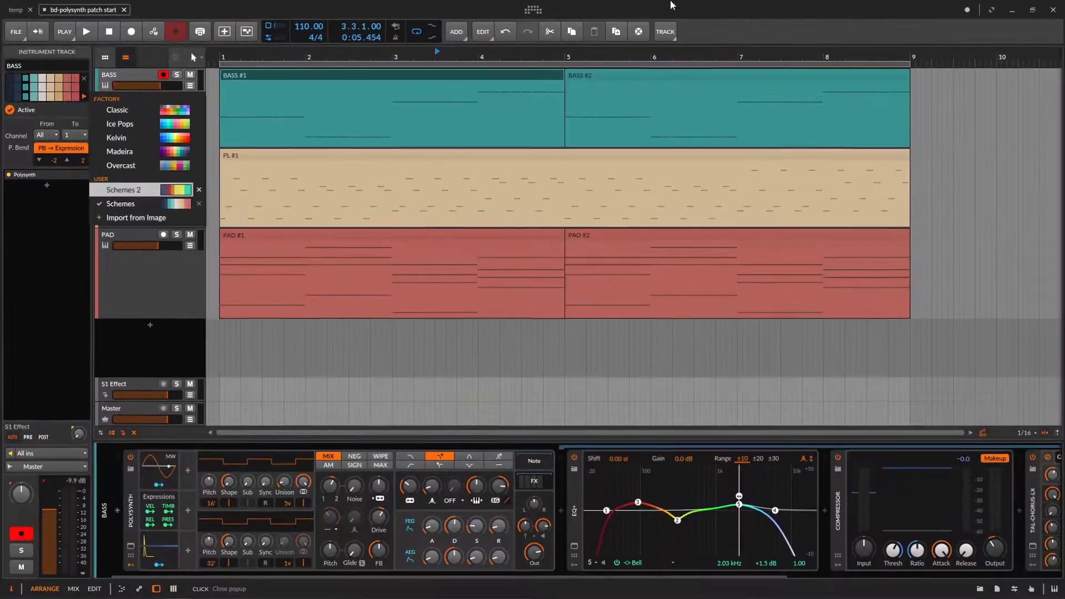
pyautogui.click(329, 211)
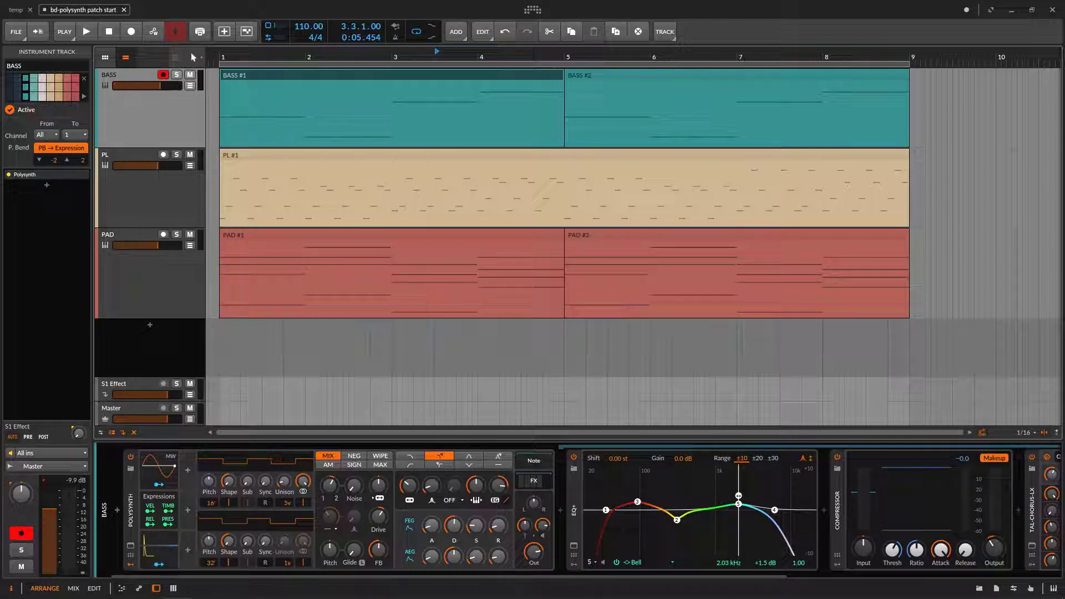
pyautogui.click(84, 96)
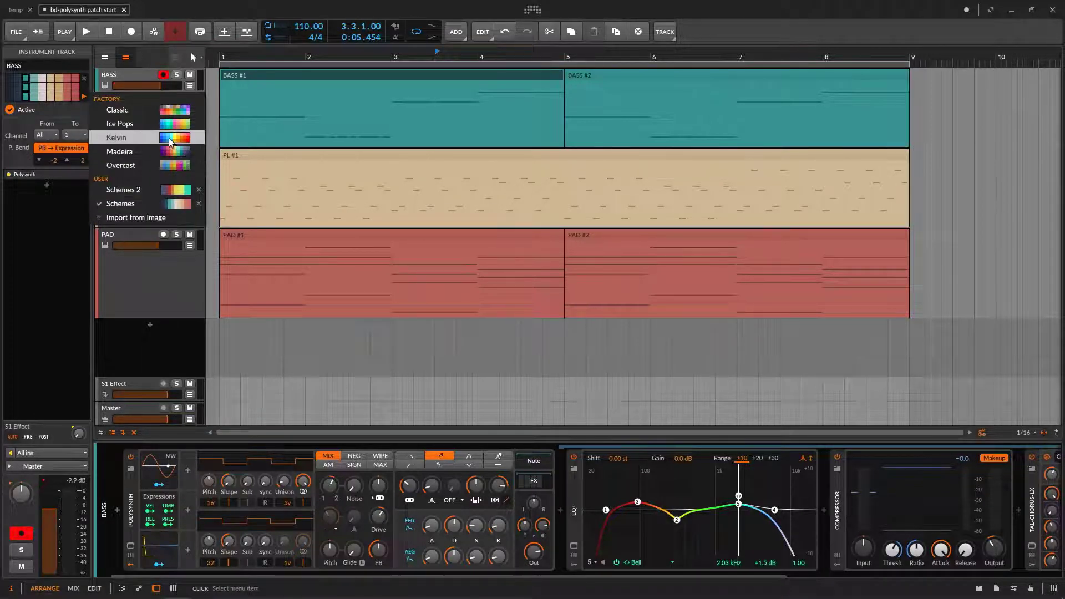
pyautogui.press('Escape')
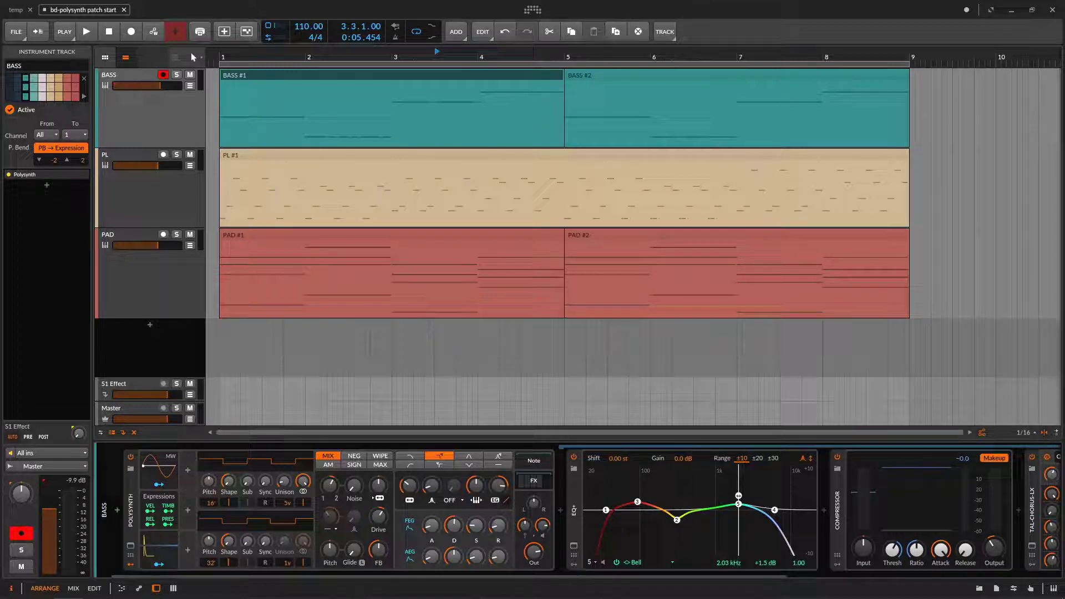
# Launch Paint from the app search for a blank Untitled image, then return to Bitwig
pyautogui.moveTo(203, 594)
pyautogui.hotkey('alt', 'space')
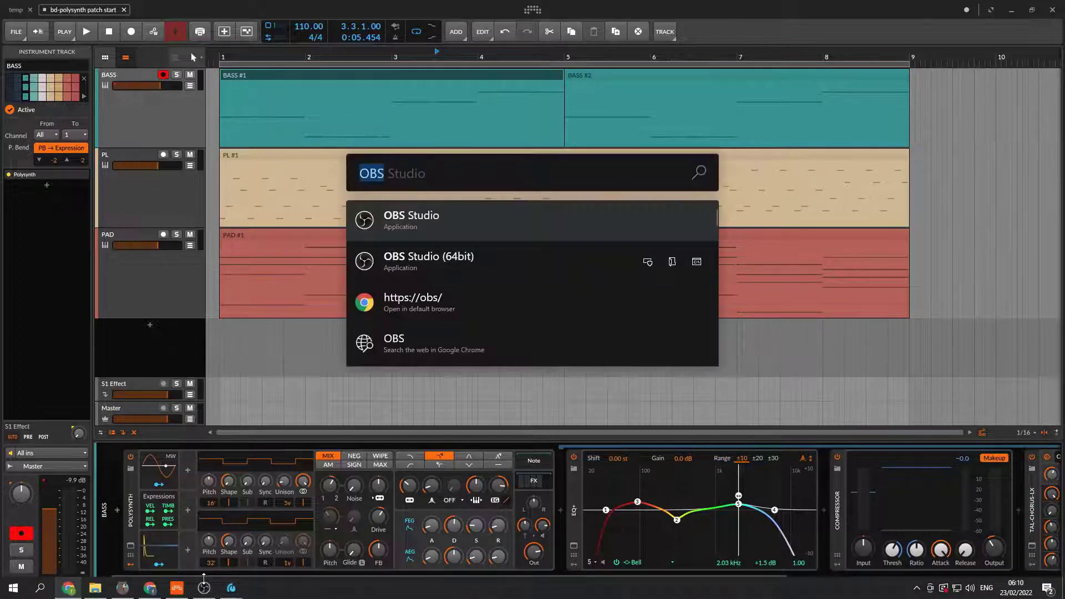
pyautogui.write('PAIN')
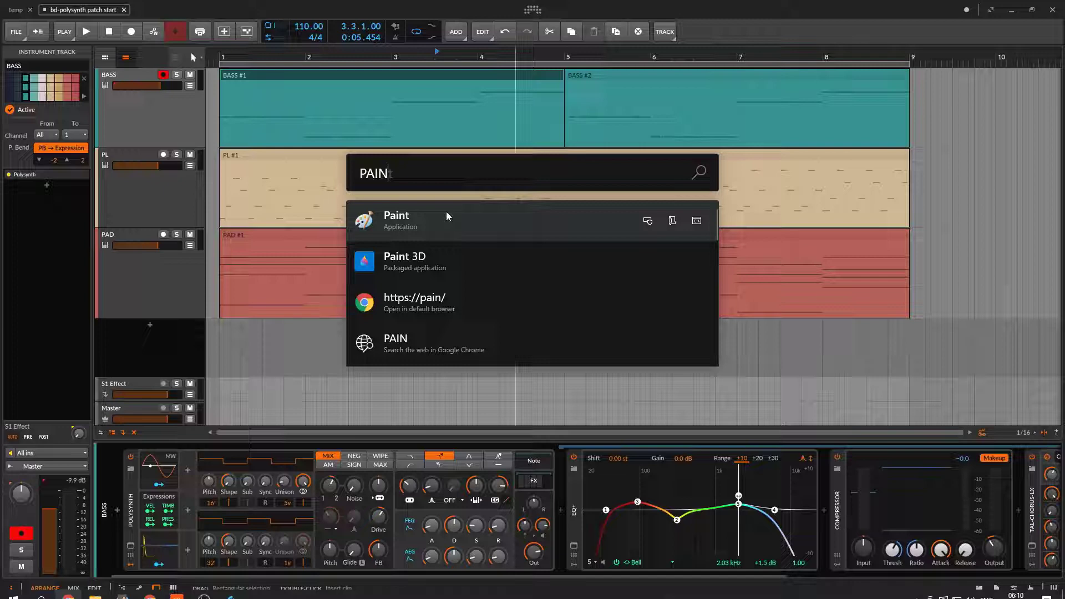
pyautogui.click(411, 222)
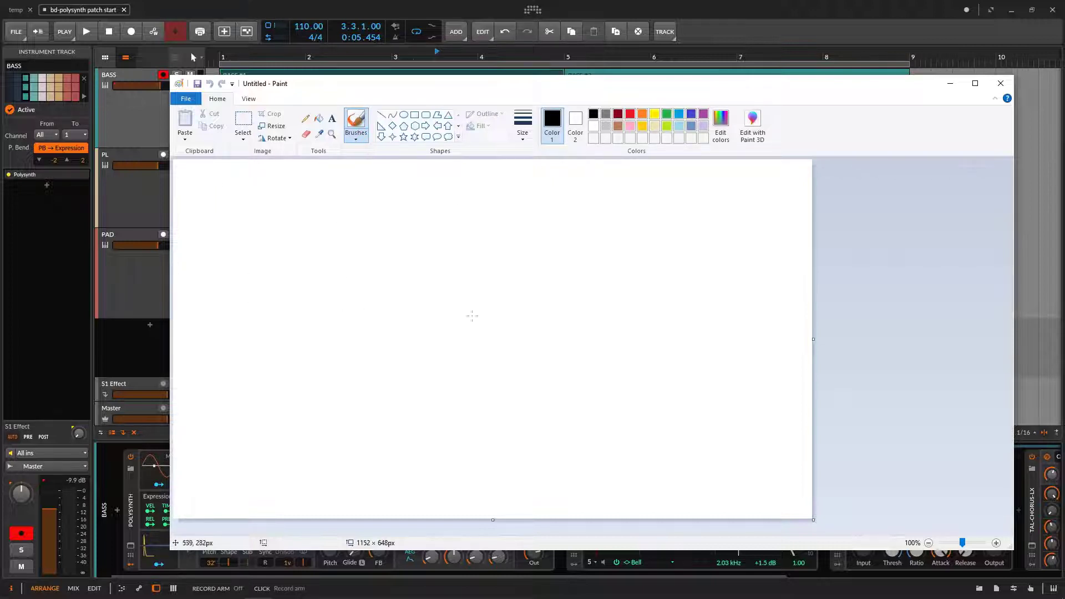
pyautogui.click(757, 17)
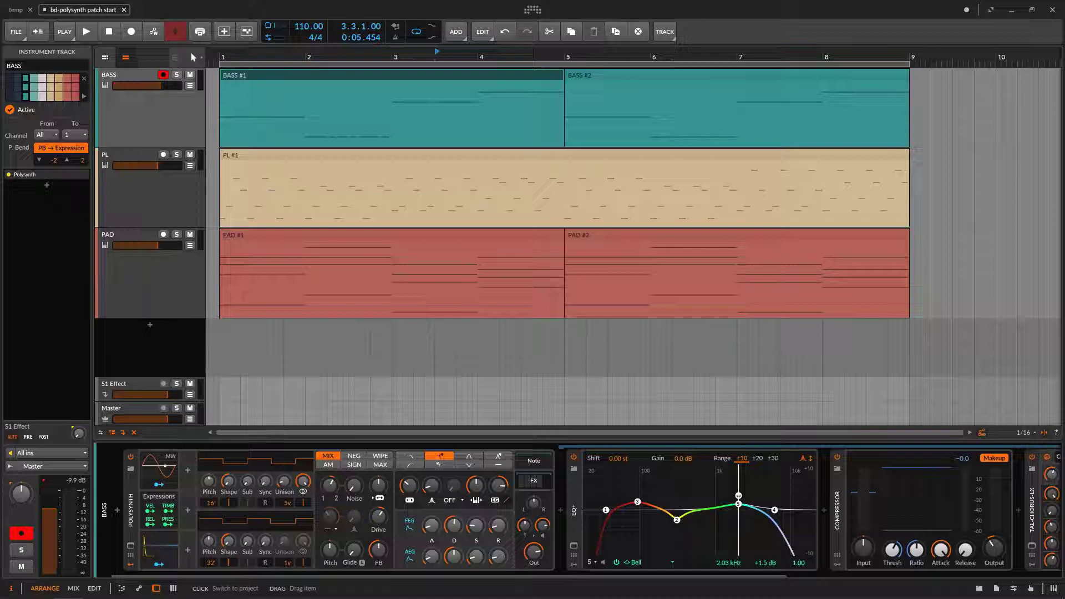
# Drag the Chrome window showing coolors.co over the Bitwig arrangement
pyautogui.moveTo(0, 86); pyautogui.dragTo(555, 1)
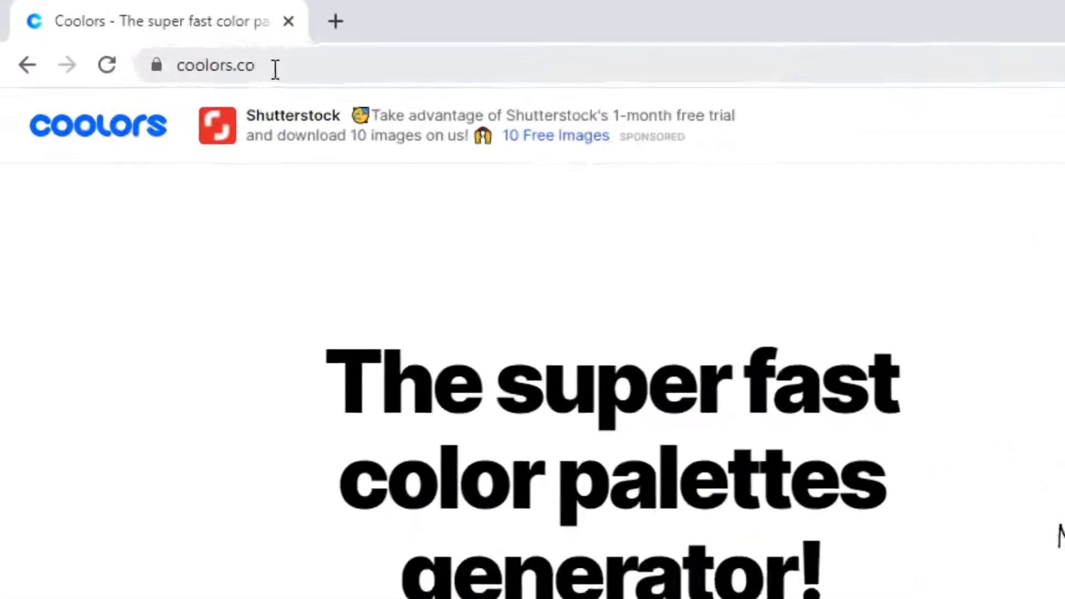
pyautogui.click(91, 29)
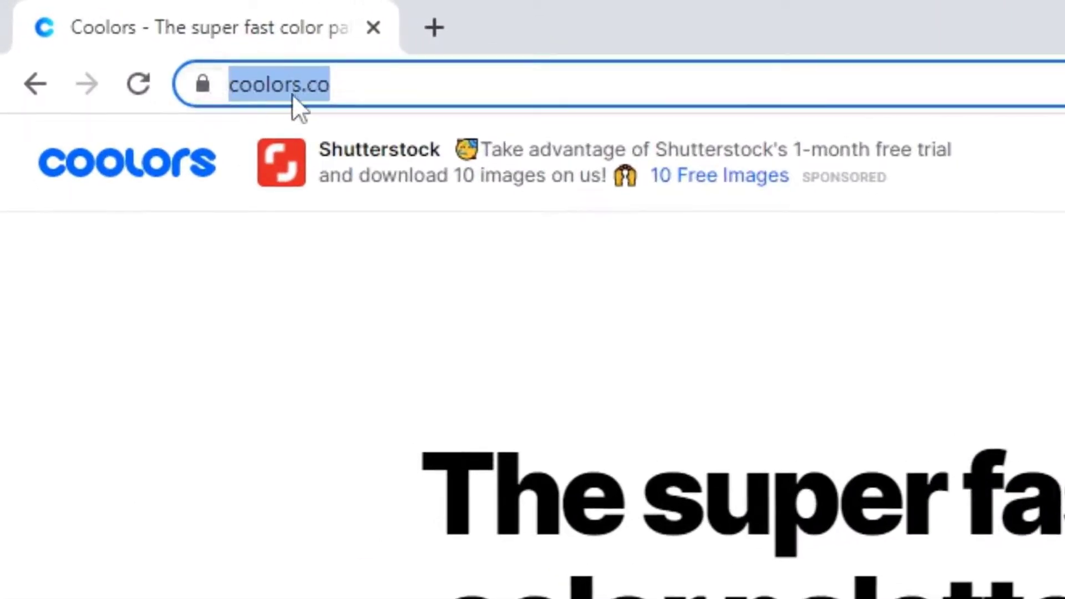
pyautogui.click(40, 88)
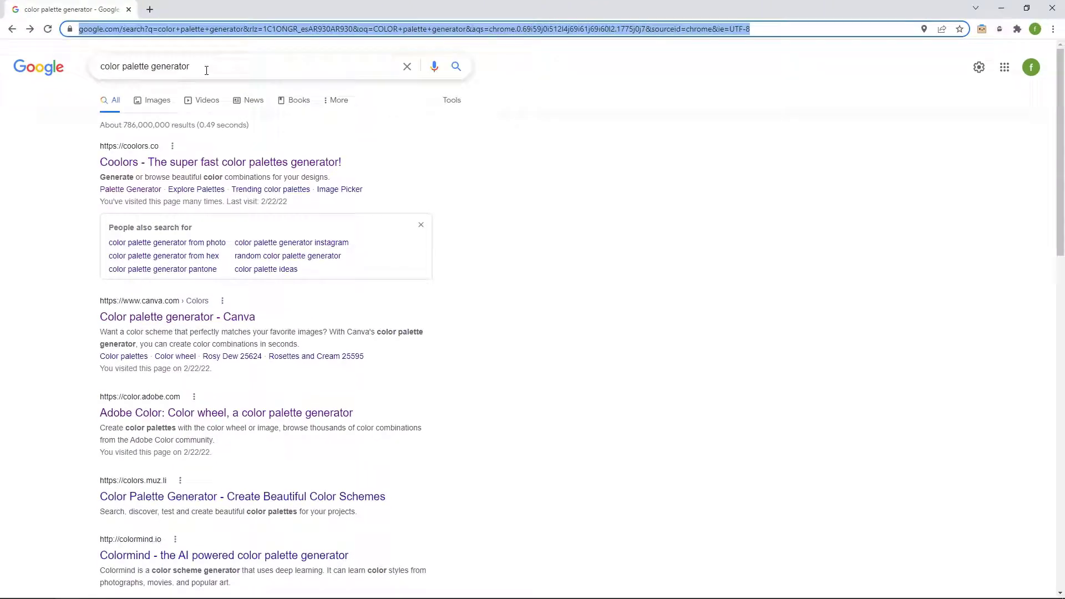
pyautogui.moveTo(207, 70); pyautogui.dragTo(83, 75)
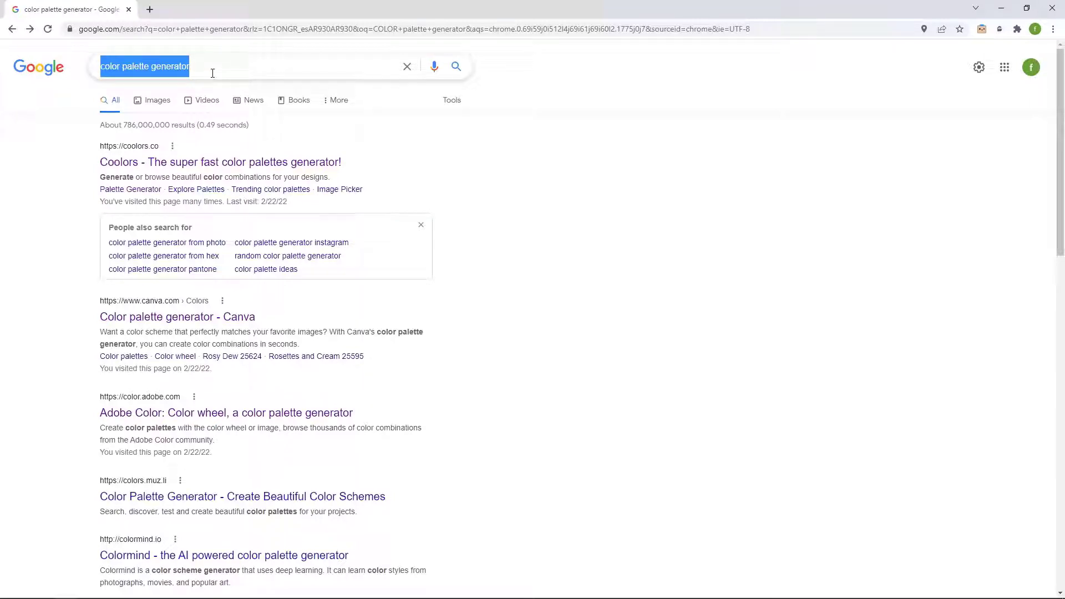
pyautogui.click(276, 161)
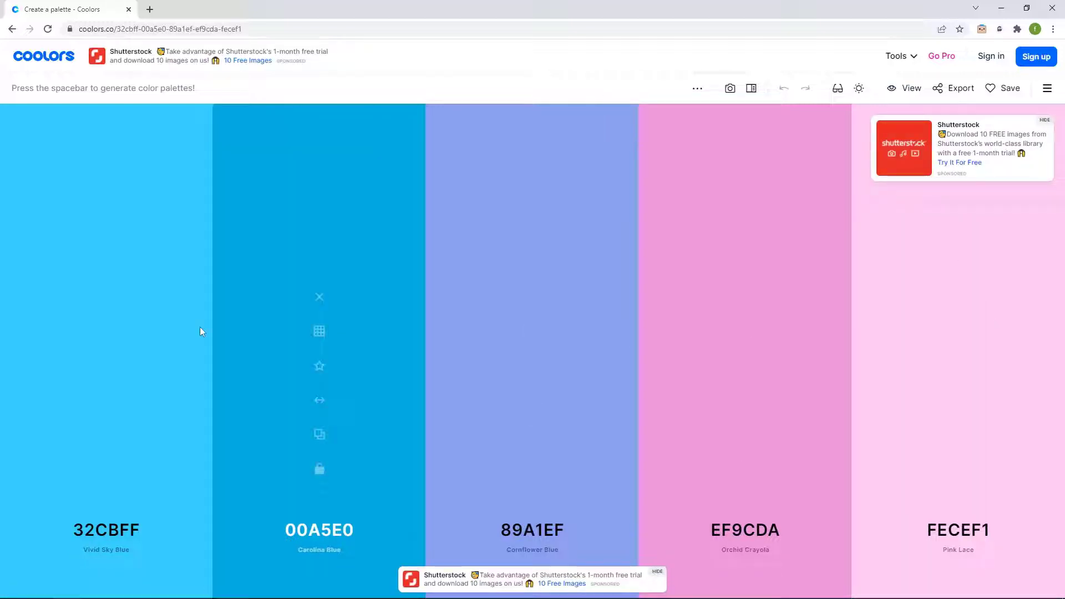
# Regenerate Coolors palettes until 360568, 5B2A86, 7785AC, 9AC6C5, A5E6BA appears, then start a screen capture
pyautogui.moveTo(74, 327)
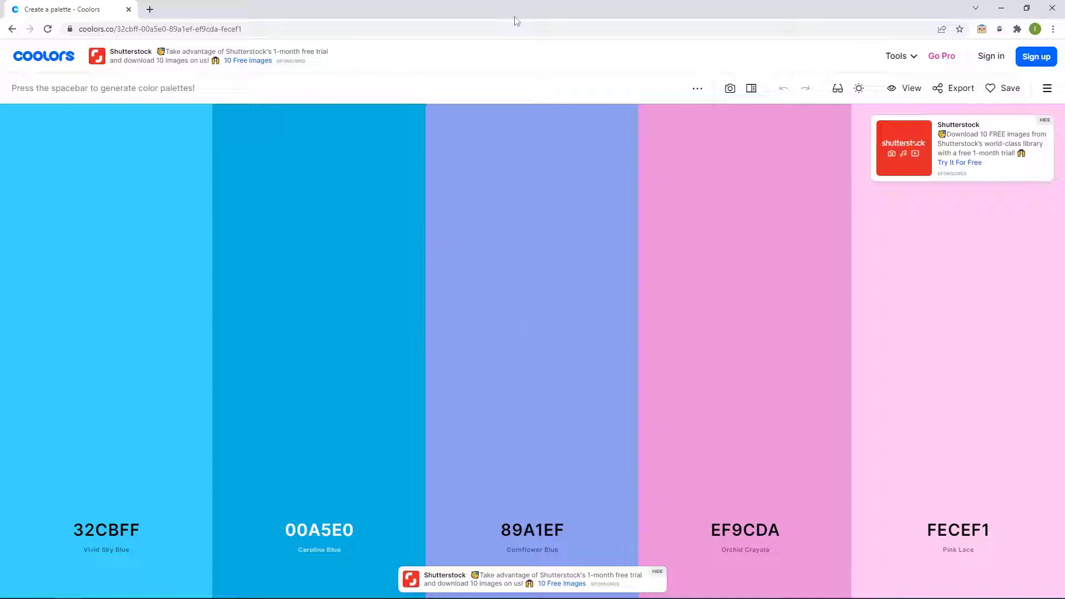
pyautogui.press('space')
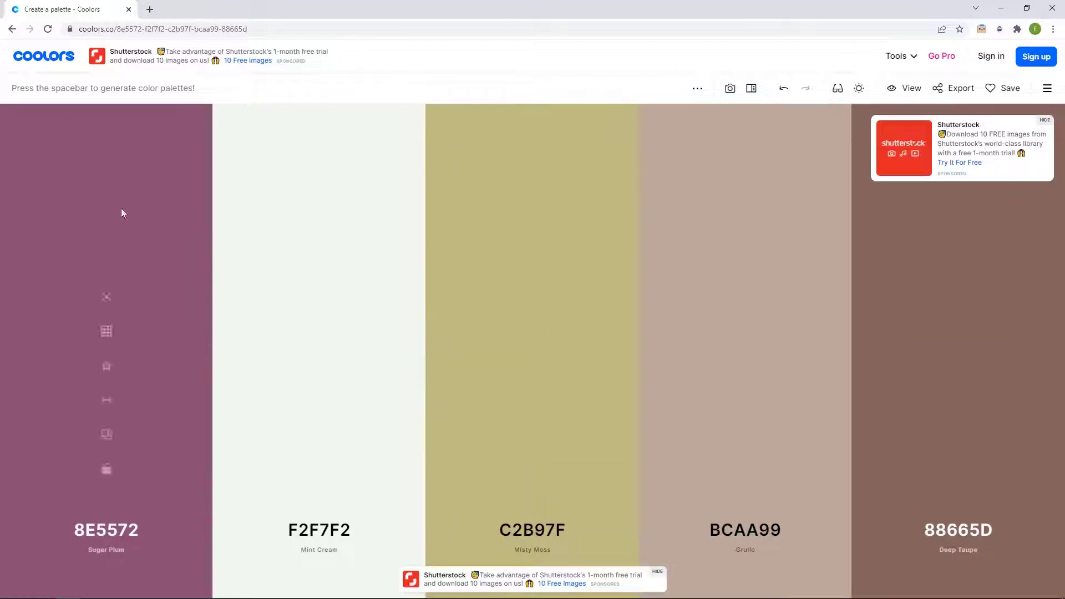
pyautogui.press('space')
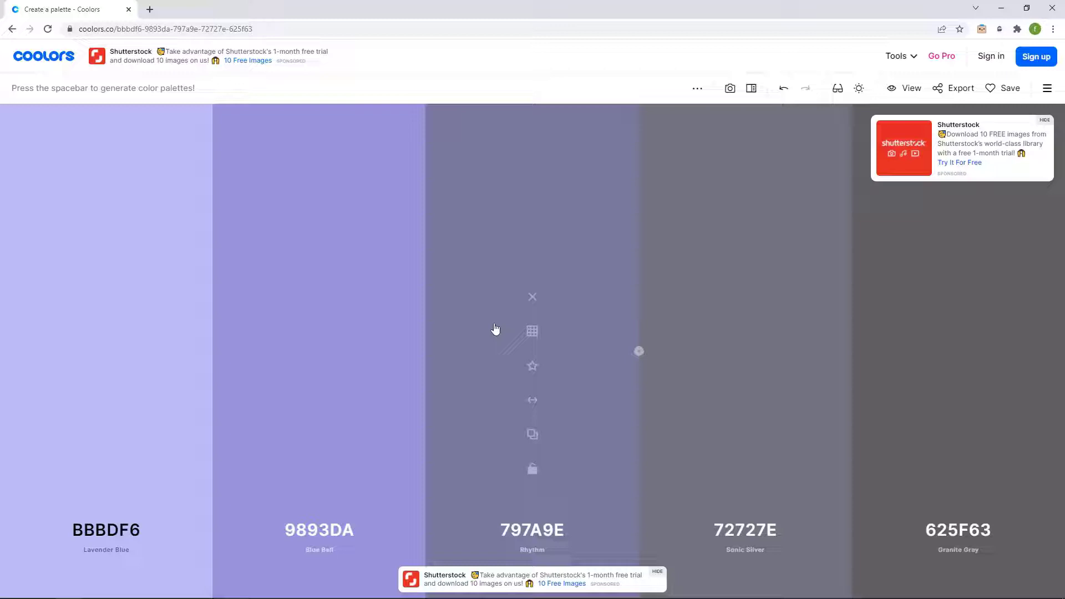
pyautogui.press('space')
pyautogui.press('space')
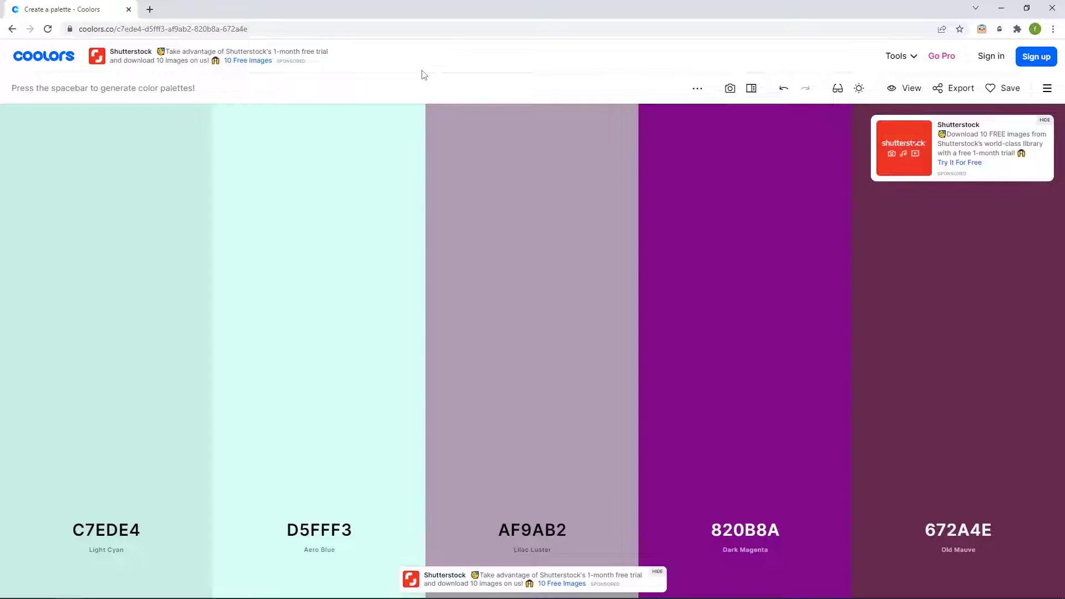
pyautogui.press('space')
pyautogui.press('space')
pyautogui.press('space')
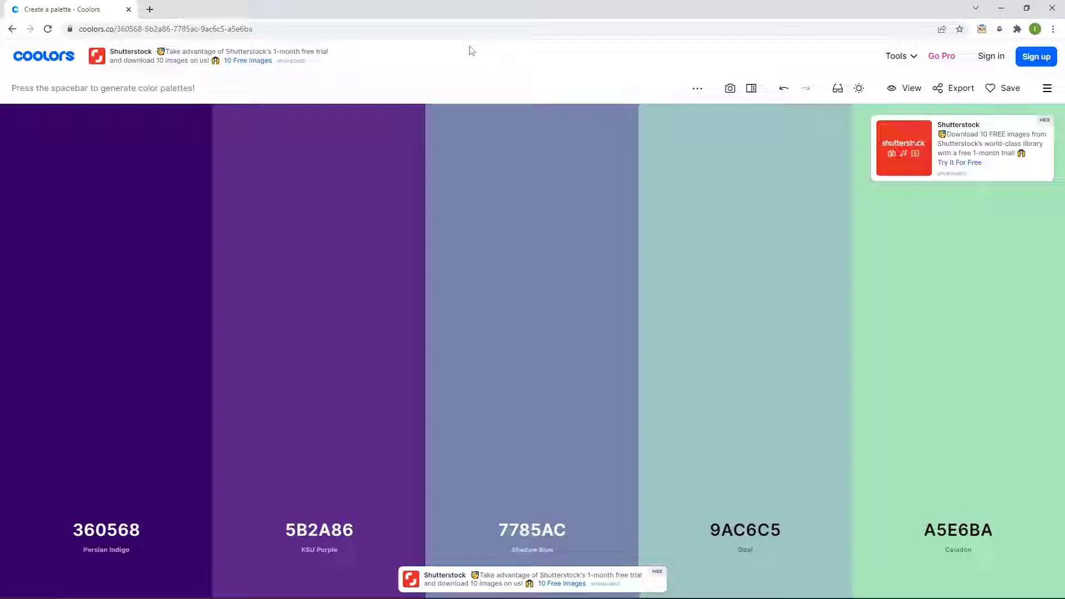
pyautogui.press('Print')
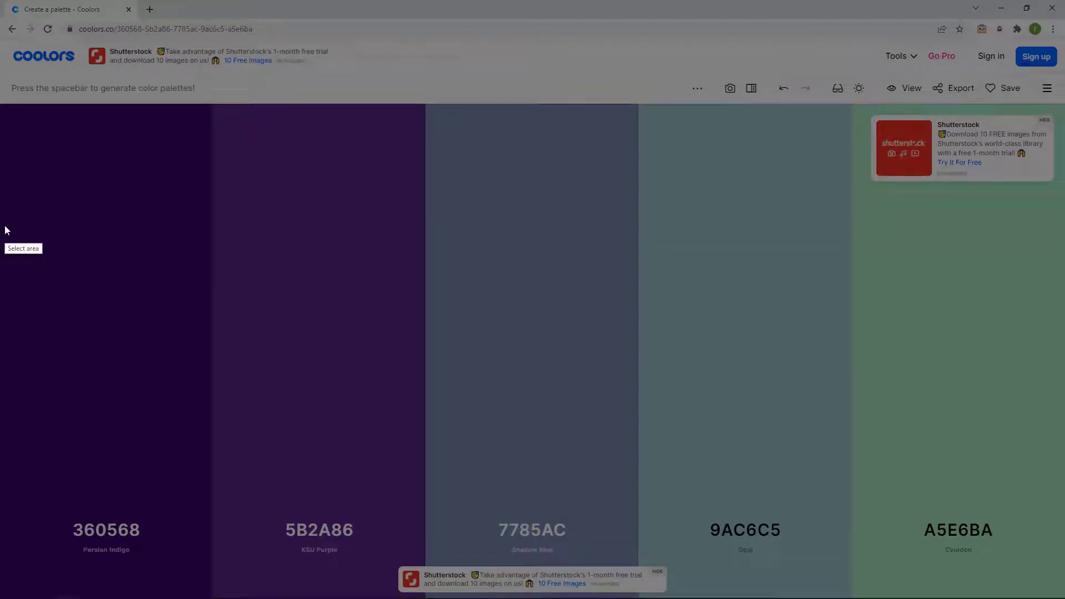
# Capture and copy the five Coolors swatch columns, paste them into Paint, and reposition the window
pyautogui.moveTo(3, 225); pyautogui.dragTo(1064, 418)
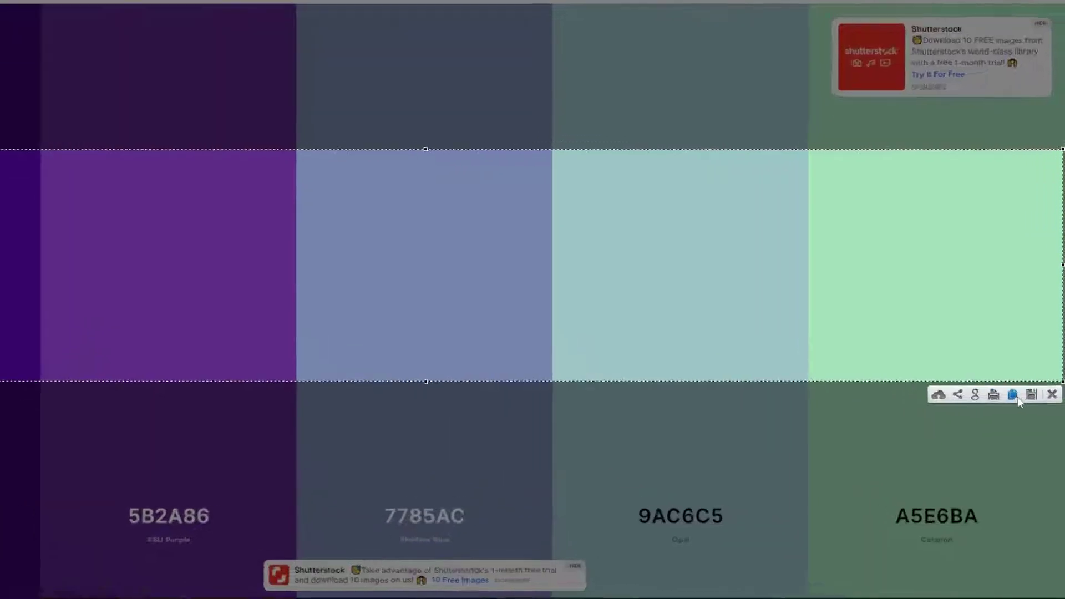
pyautogui.click(1015, 395)
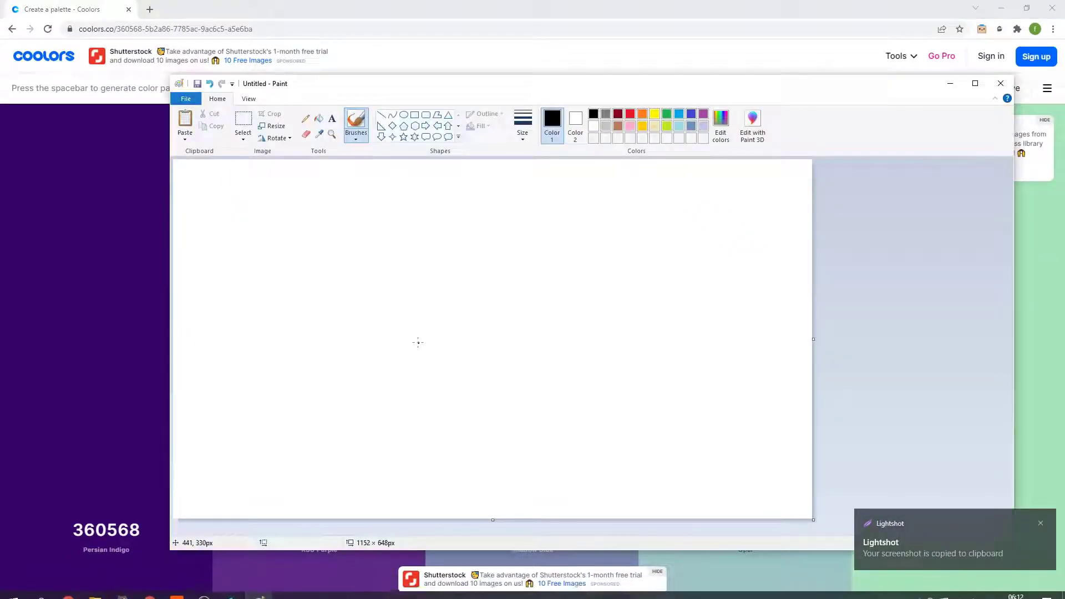
pyautogui.hotkey('ctrl', 'v')
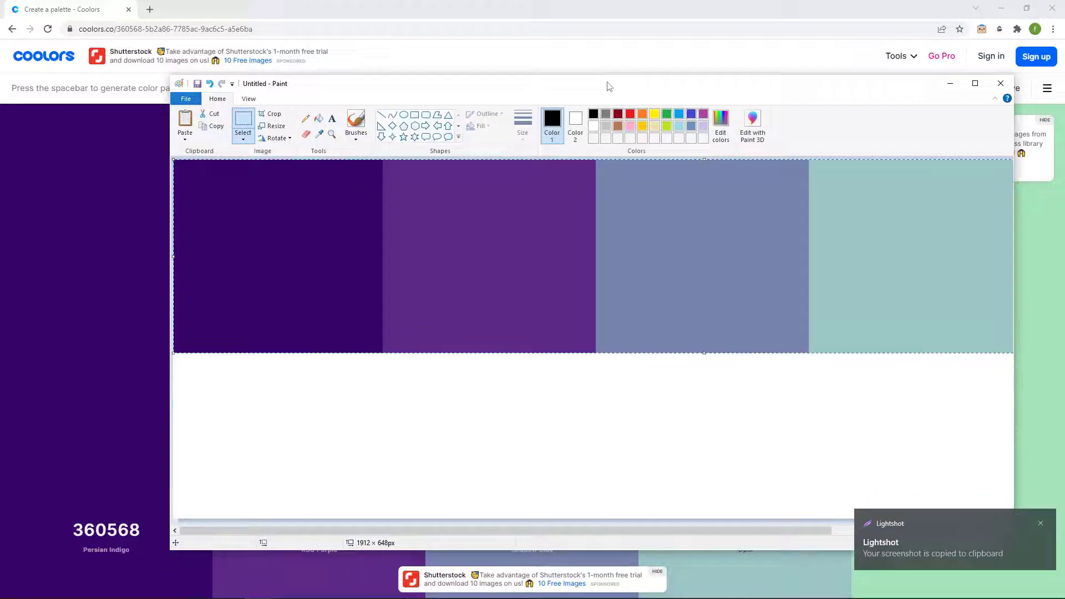
pyautogui.moveTo(607, 86); pyautogui.dragTo(567, 79)
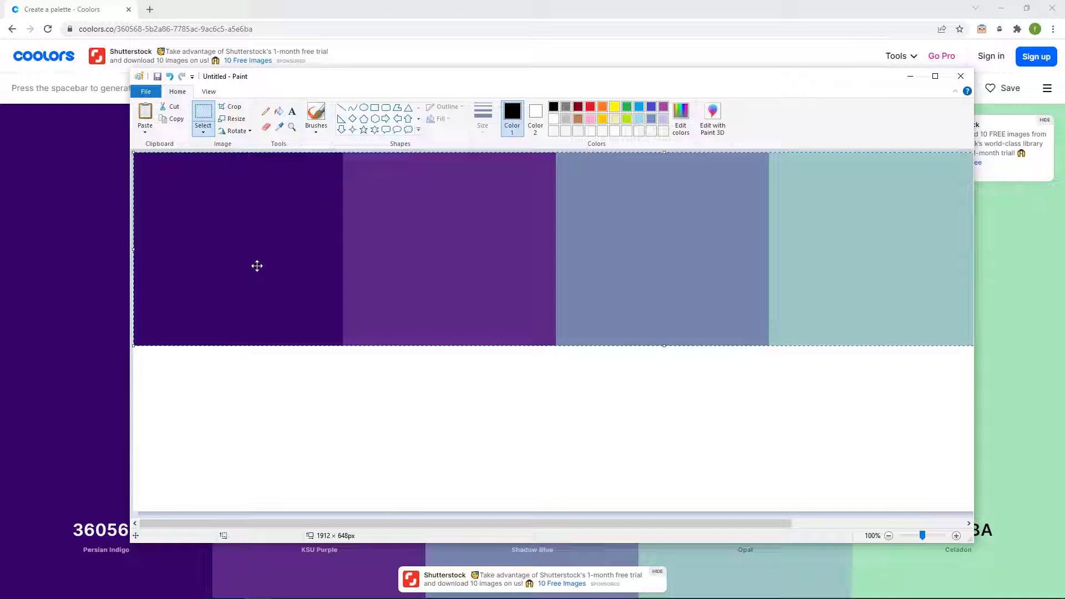
# Cycle Coolors palettes, checking Paint in between, until FF6B35, F7C59F, EFEFD0, 004E89, 1A659E appears
pyautogui.click(656, 15)
pyautogui.press('space')
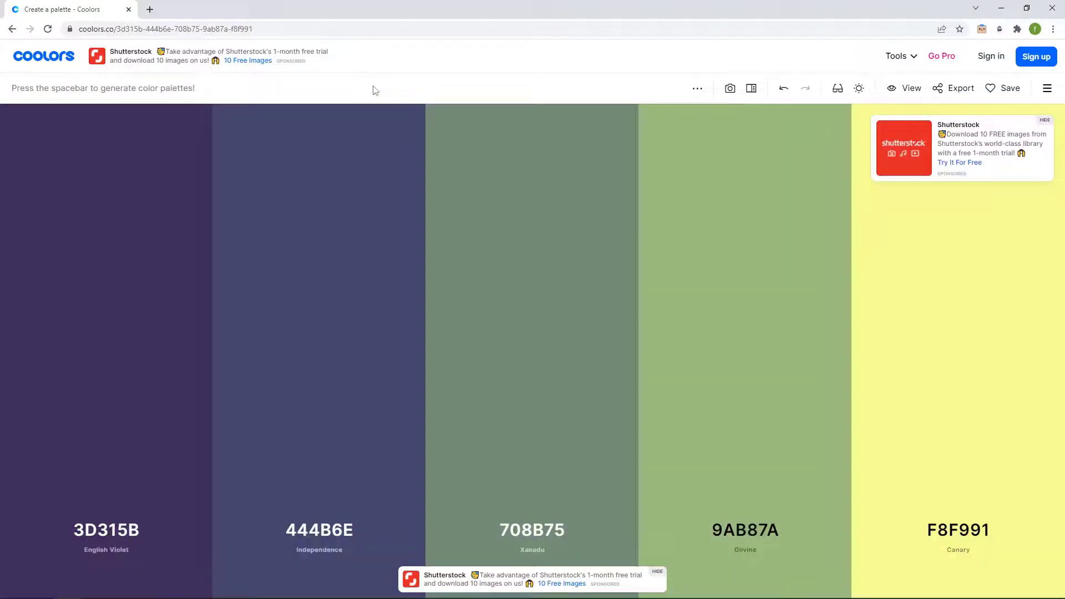
pyautogui.press('space')
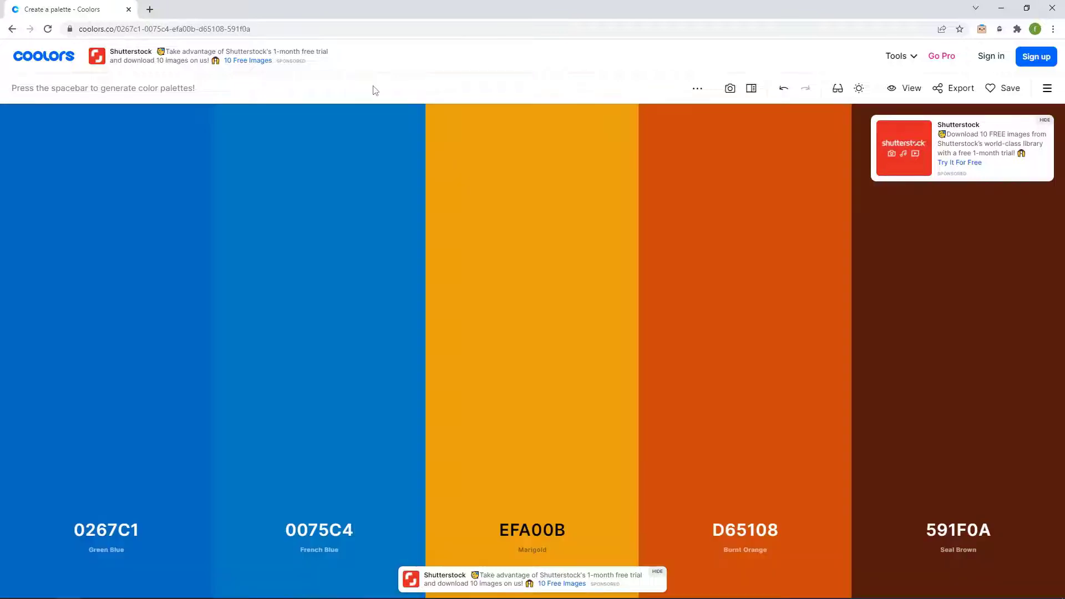
pyautogui.press('space')
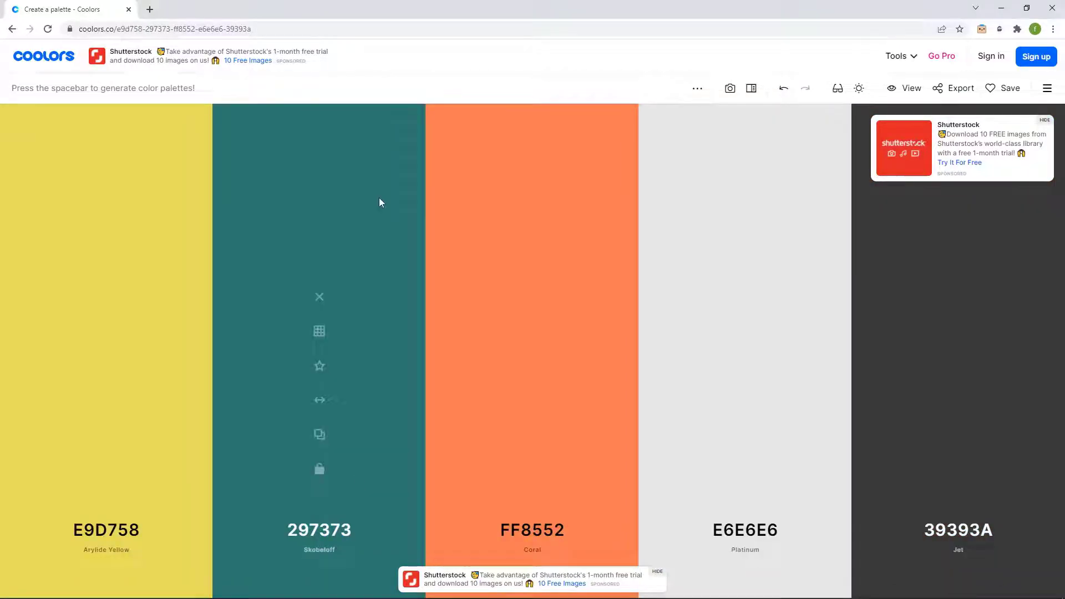
pyautogui.click(258, 588)
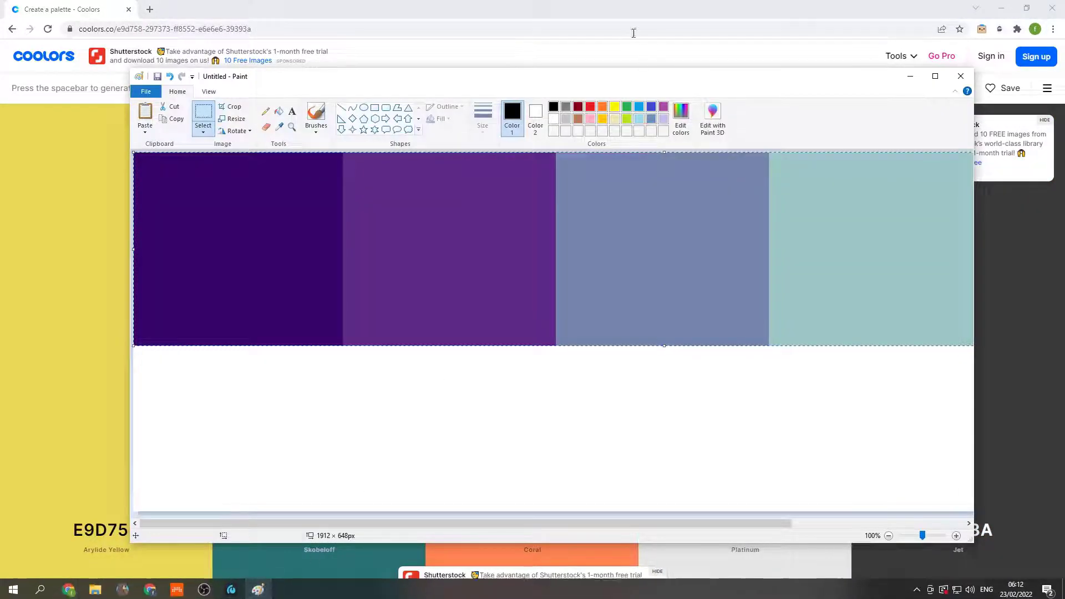
pyautogui.click(300, 555)
pyautogui.press('space')
pyautogui.press('space')
pyautogui.press('space')
pyautogui.press('space')
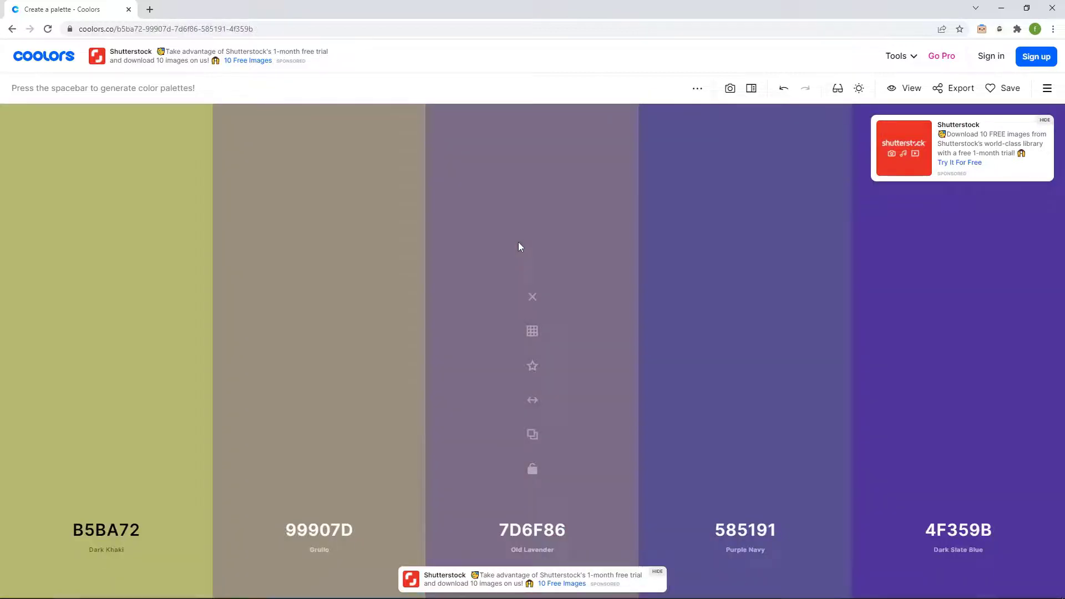
pyautogui.press('space')
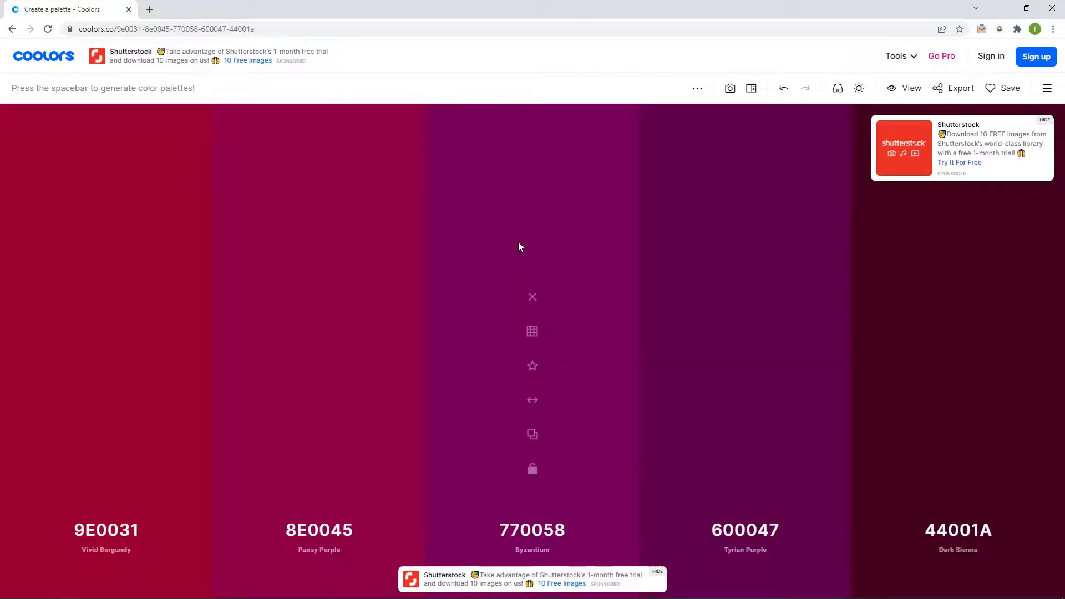
pyautogui.press('space')
pyautogui.press('space')
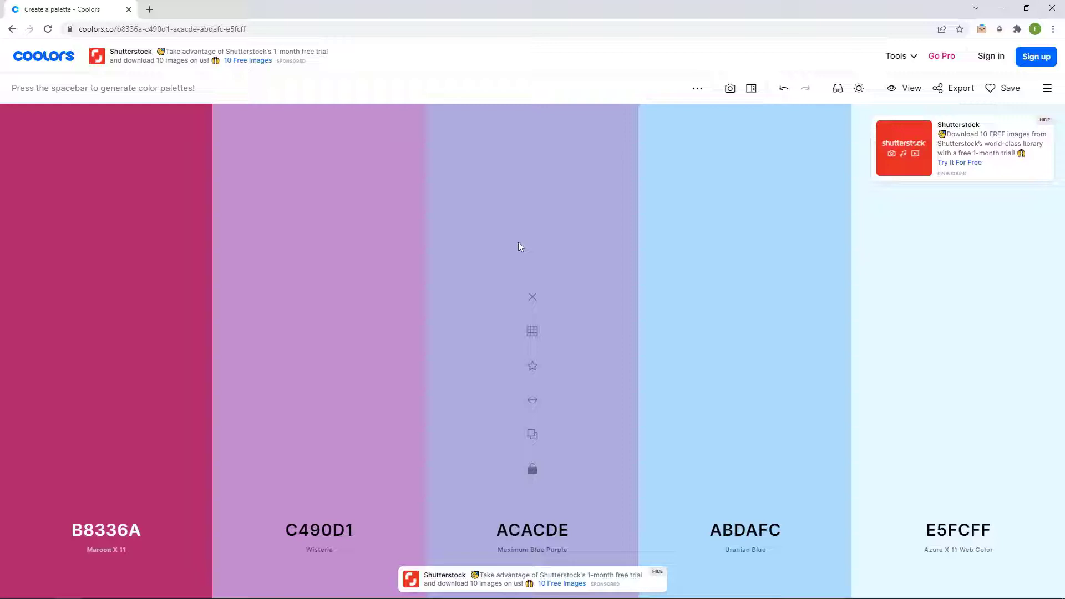
pyautogui.press('space')
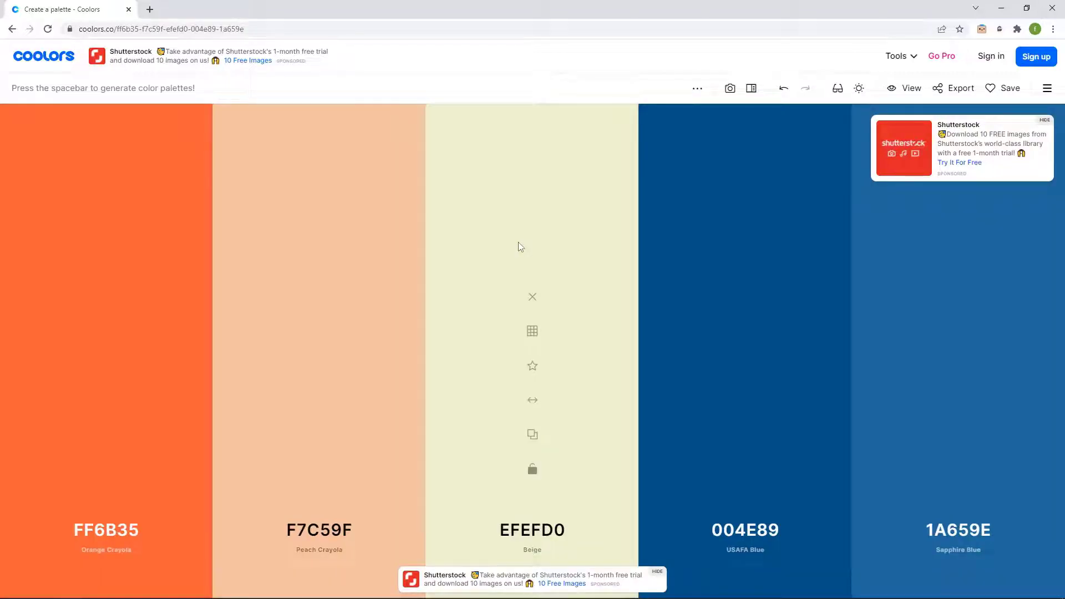
pyautogui.click(258, 588)
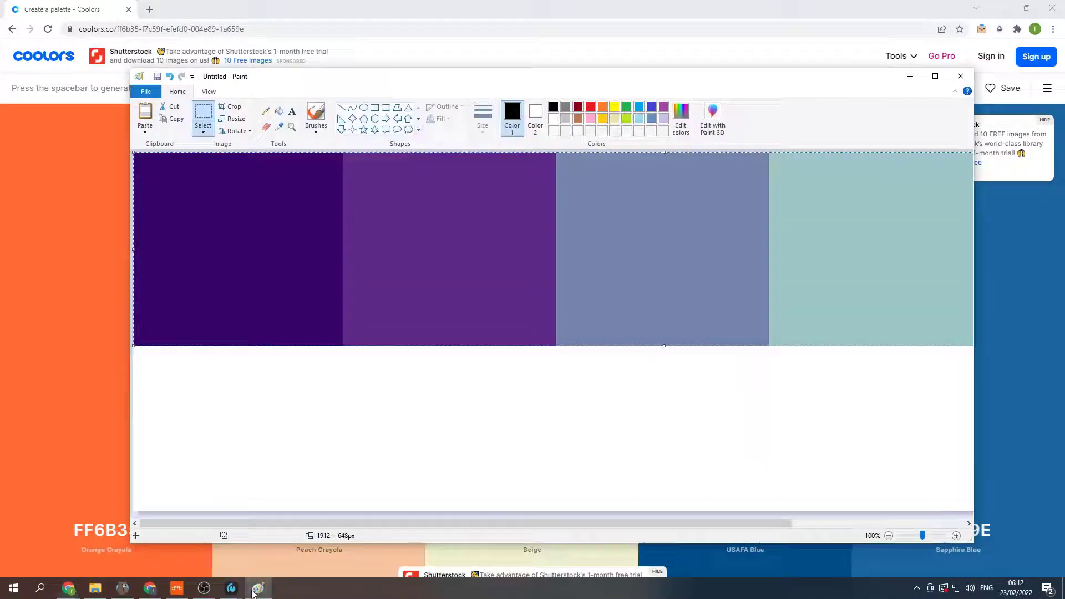
pyautogui.click(577, 16)
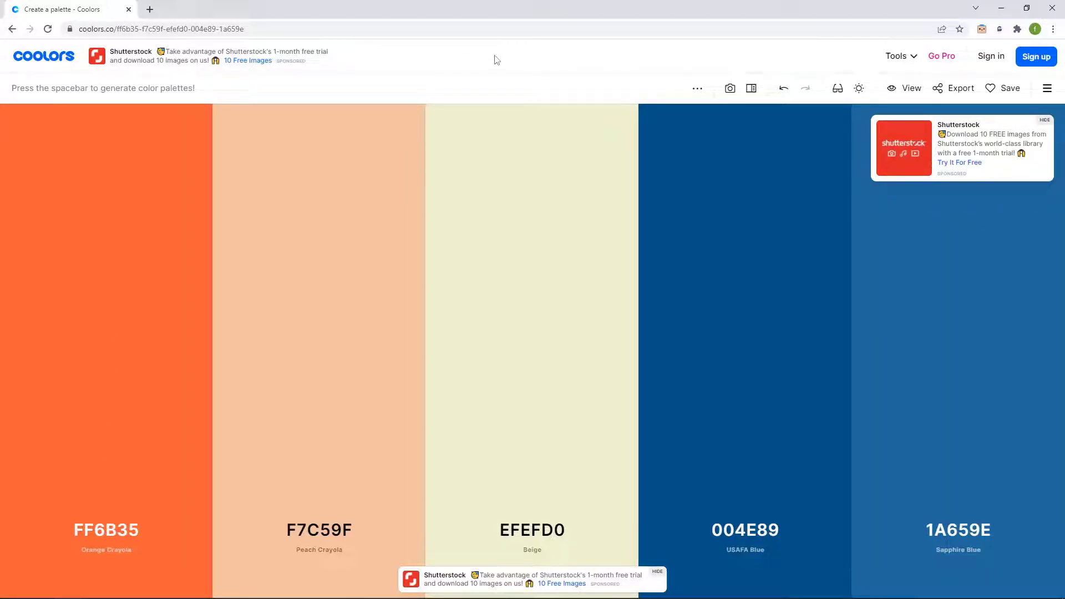
# Capture and copy the orange-to-blue palette strip, paste it into Paint below the purple swatches
pyautogui.press('Print')
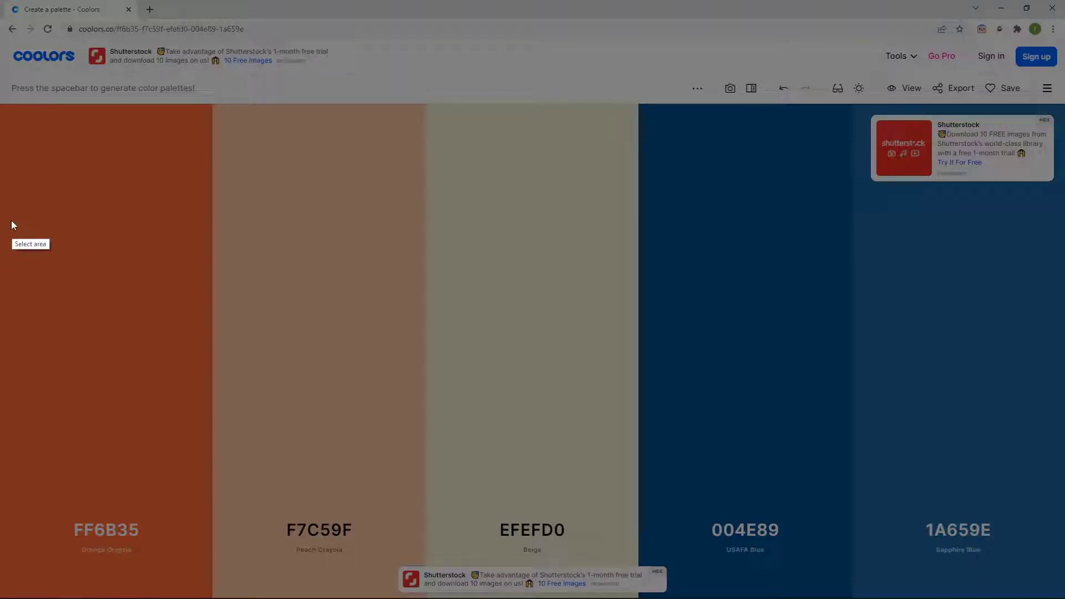
pyautogui.moveTo(2, 216); pyautogui.dragTo(1061, 416)
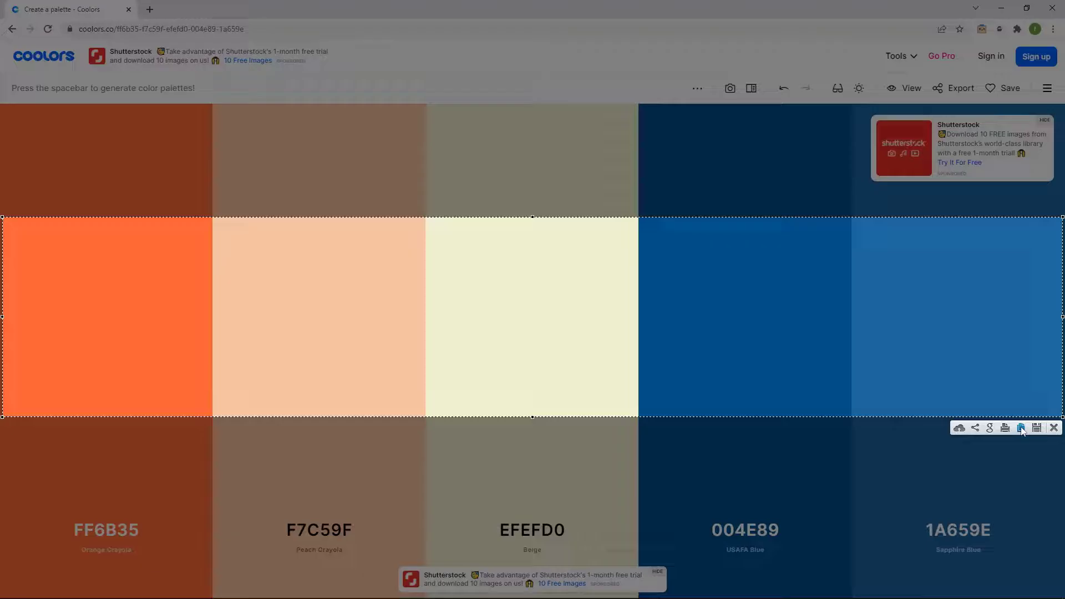
pyautogui.click(1021, 427)
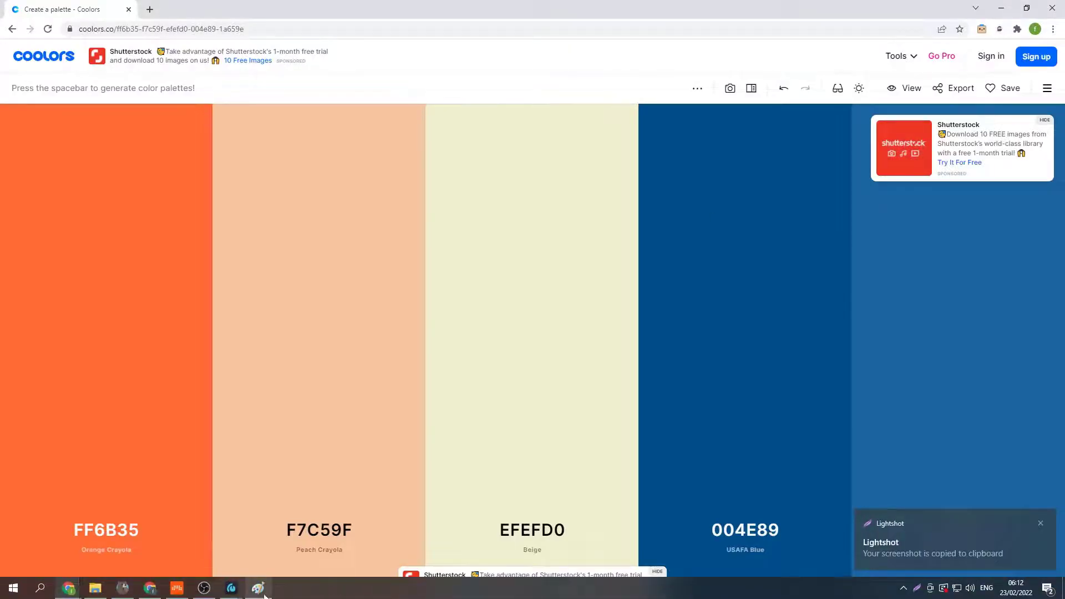
pyautogui.click(262, 593)
pyautogui.hotkey('ctrl', 'v')
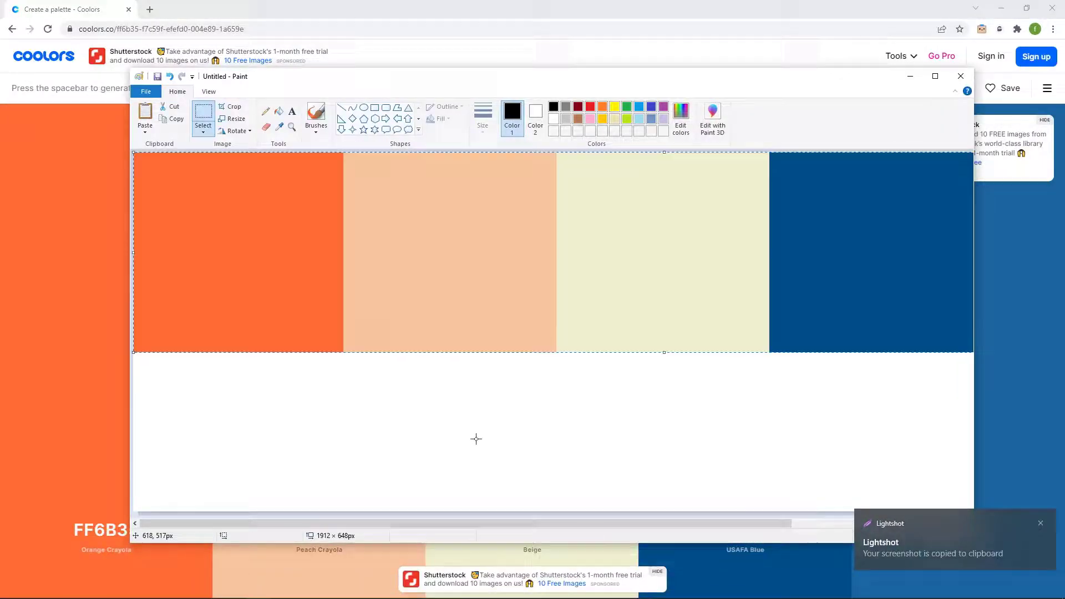
pyautogui.moveTo(525, 283); pyautogui.dragTo(526, 475)
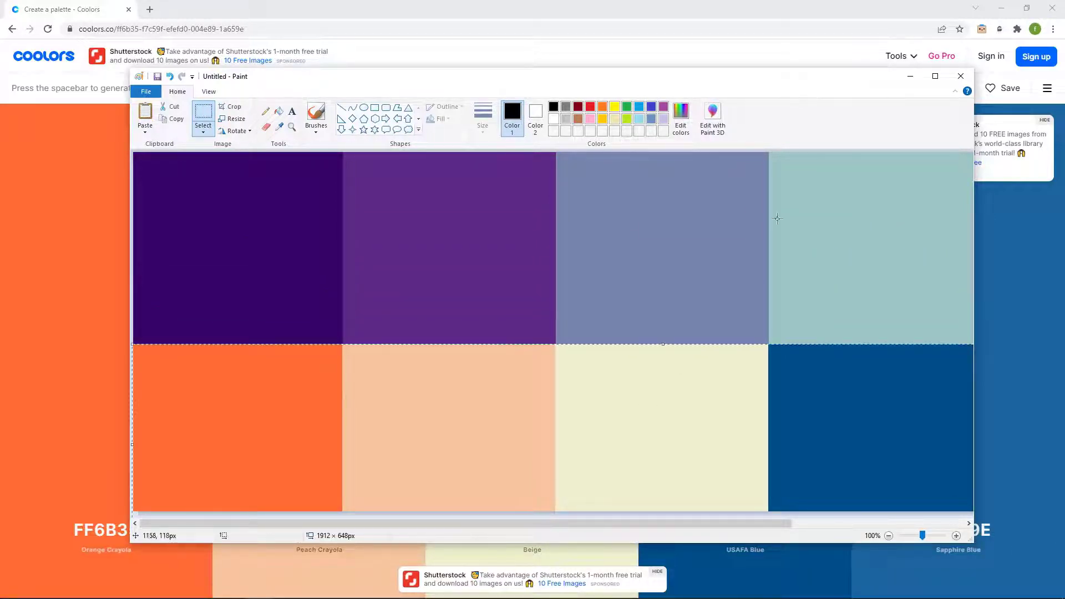
# Move and enlarge the Paint window and scroll to view the two-row canvas
pyautogui.moveTo(555, 76); pyautogui.dragTo(506, 38)
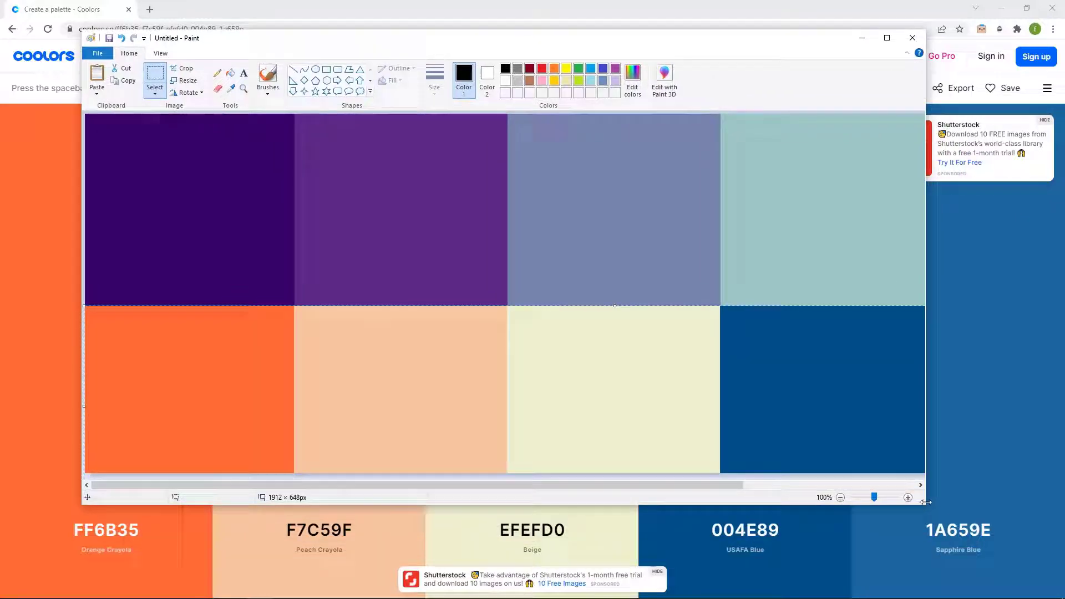
pyautogui.moveTo(921, 507)
pyautogui.mouseDown()
pyautogui.moveTo(938, 504)
pyautogui.moveTo(1008, 569)
pyautogui.mouseUp()
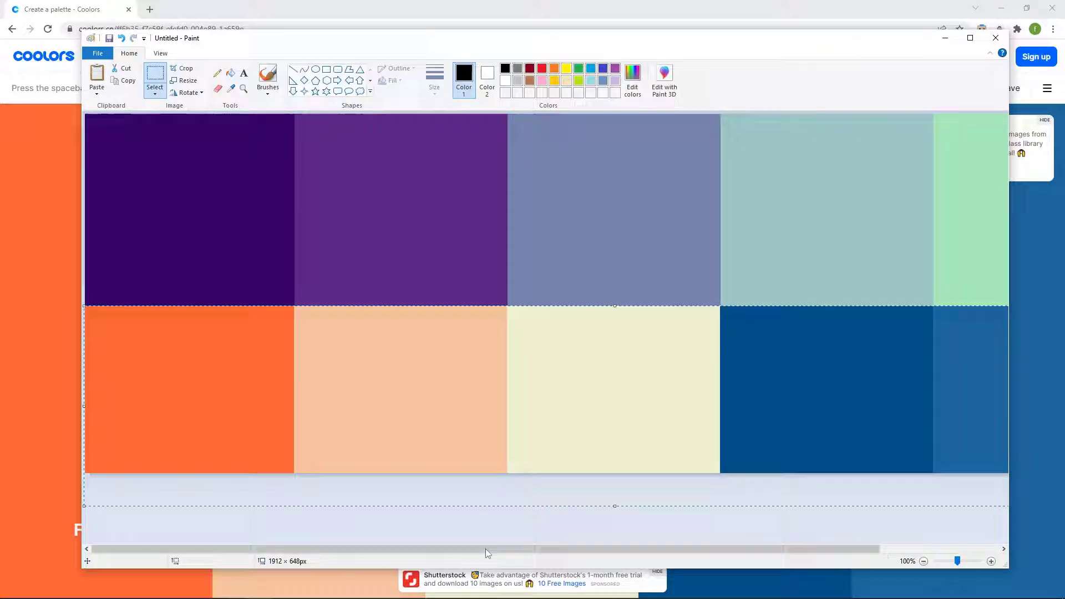
pyautogui.moveTo(488, 552); pyautogui.dragTo(448, 533)
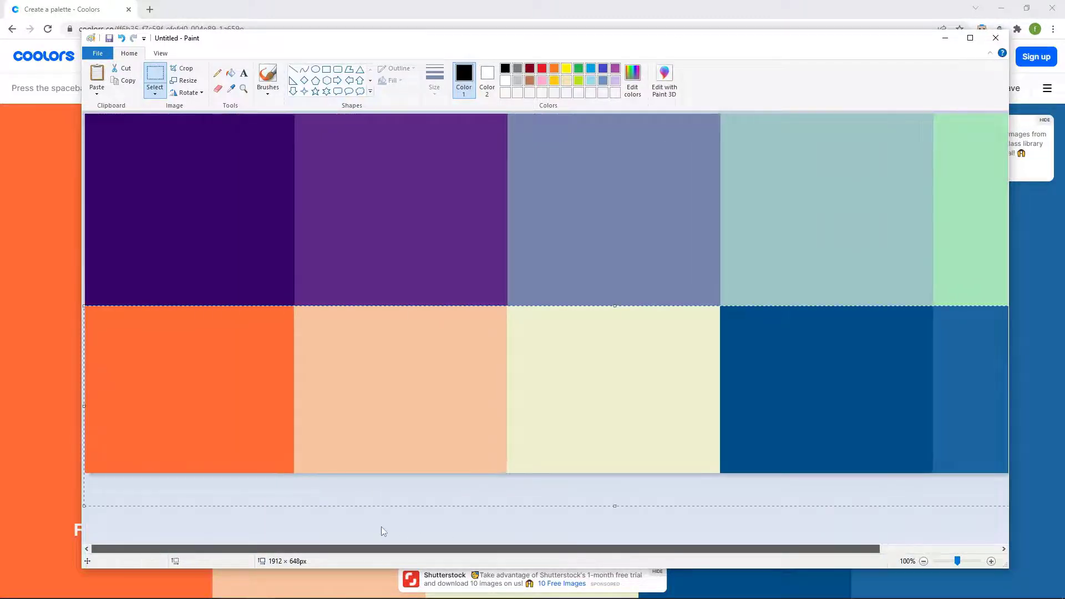
pyautogui.hscroll(3, 405, 526)
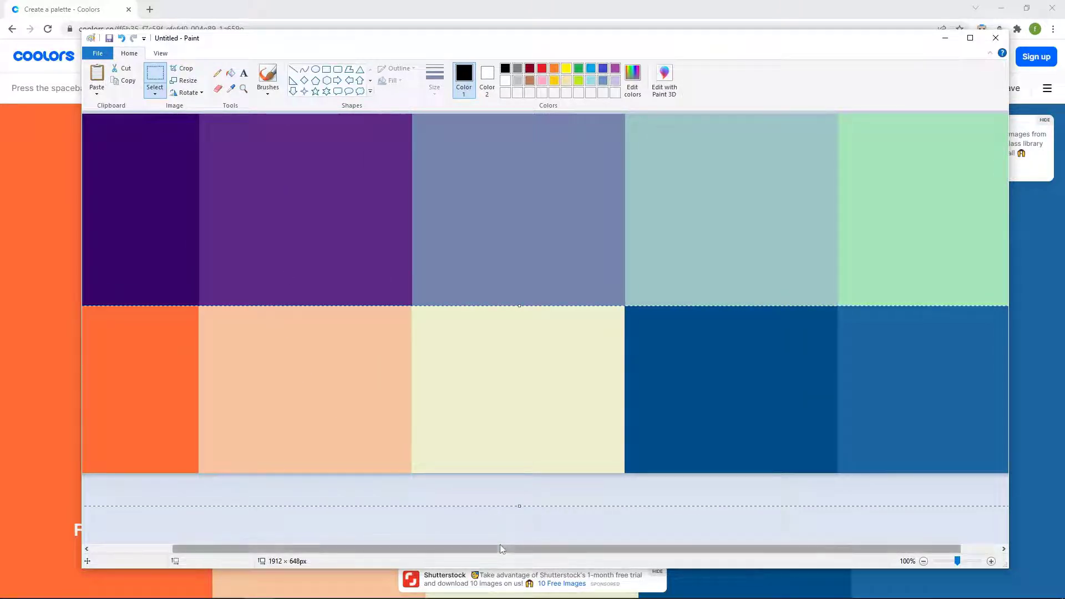
pyautogui.moveTo(461, 549); pyautogui.dragTo(301, 549)
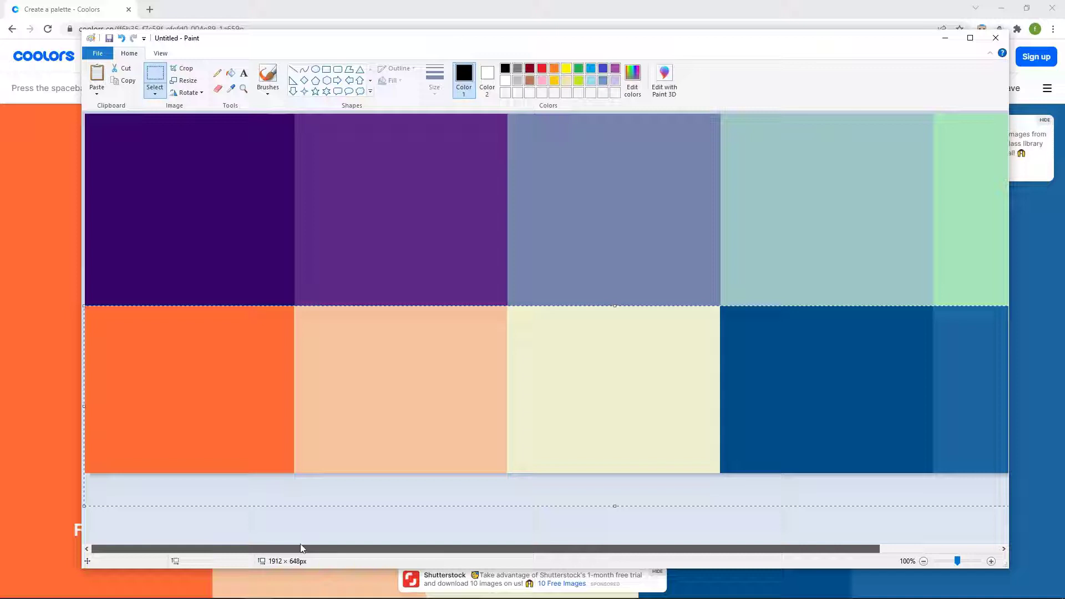
# Save the image as SCHEME 2.png in Documents, then return to the Coolors page
pyautogui.click(109, 39)
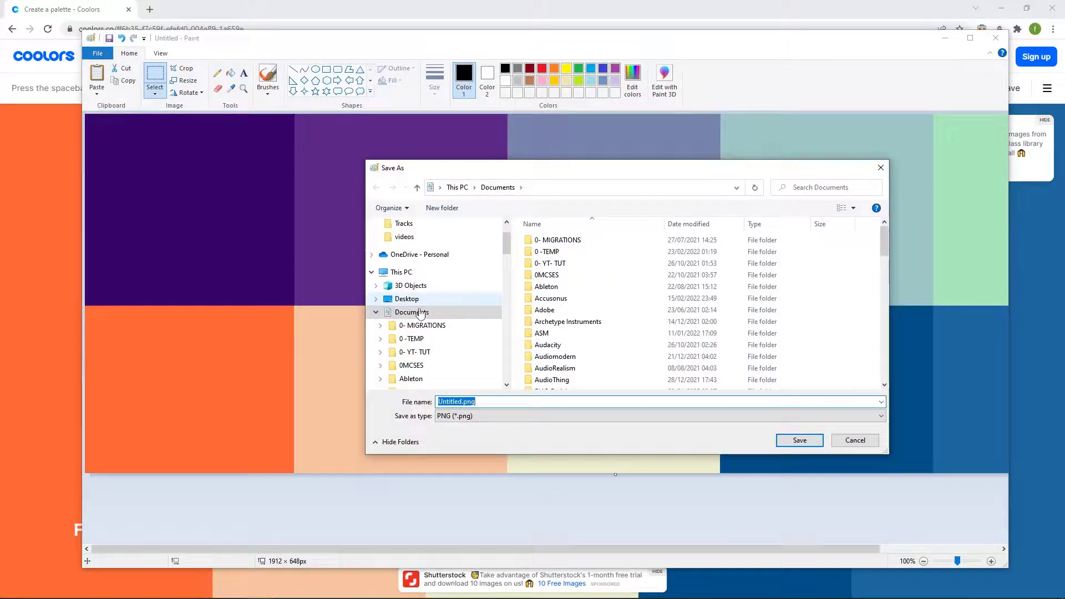
pyautogui.click(420, 314)
pyautogui.click(507, 407)
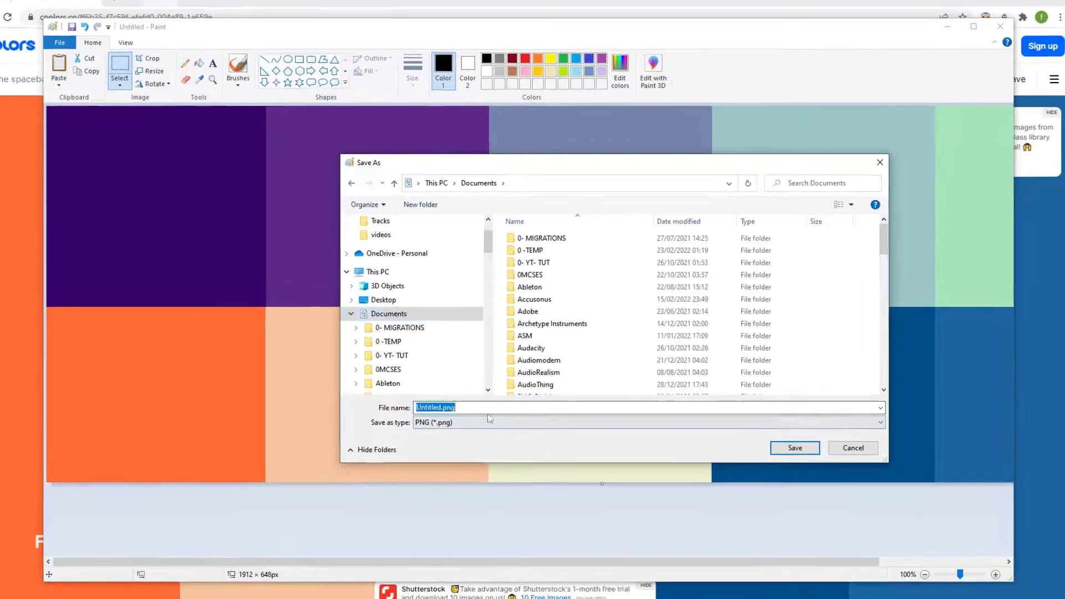
pyautogui.write('SCHEME')
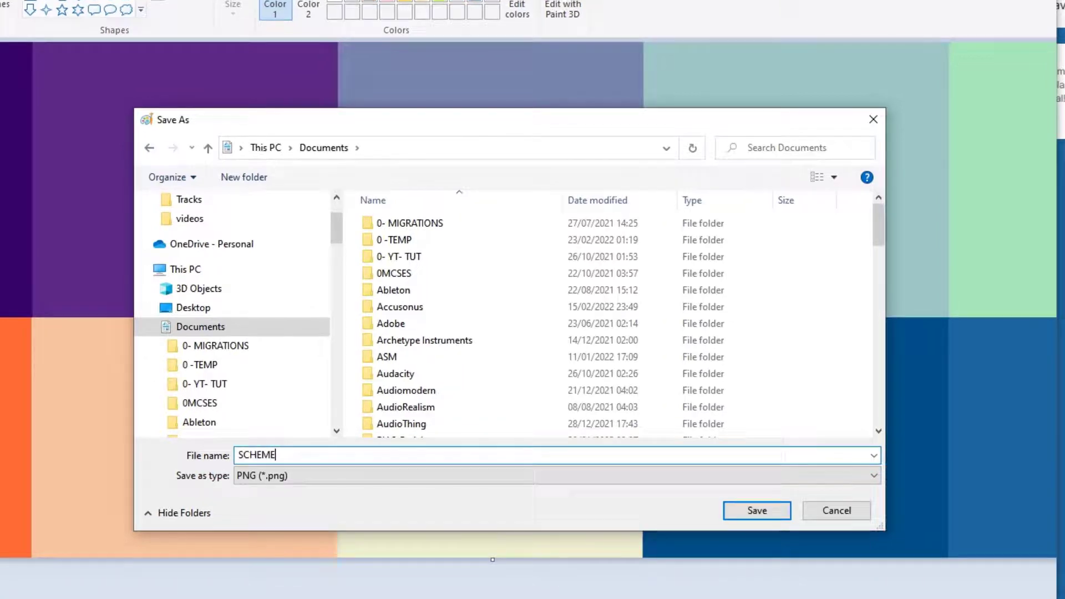
pyautogui.write(' 2')
pyautogui.press('Return')
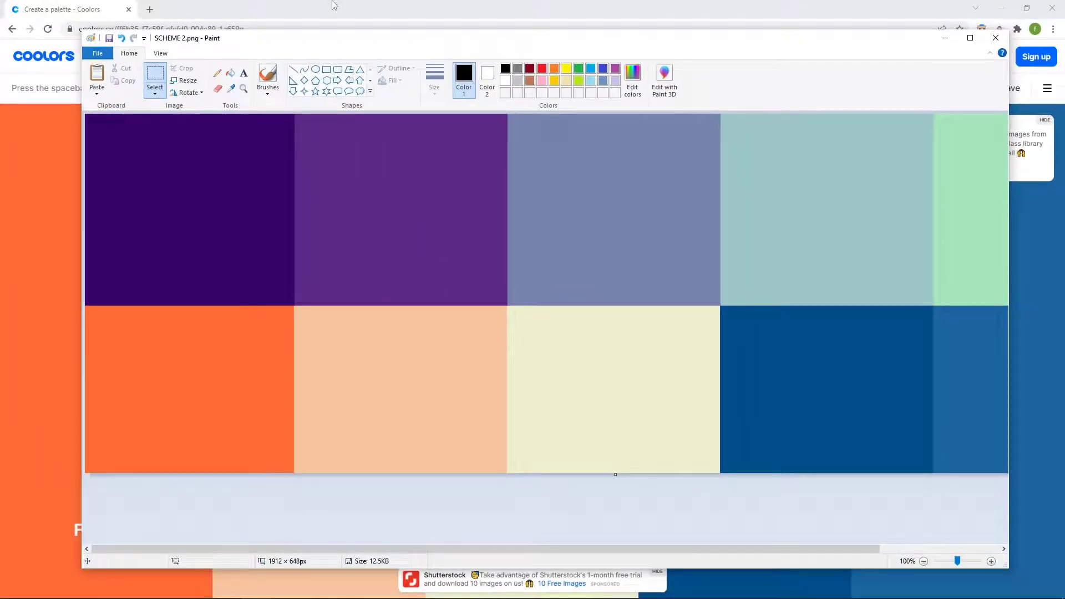
pyautogui.click(334, 6)
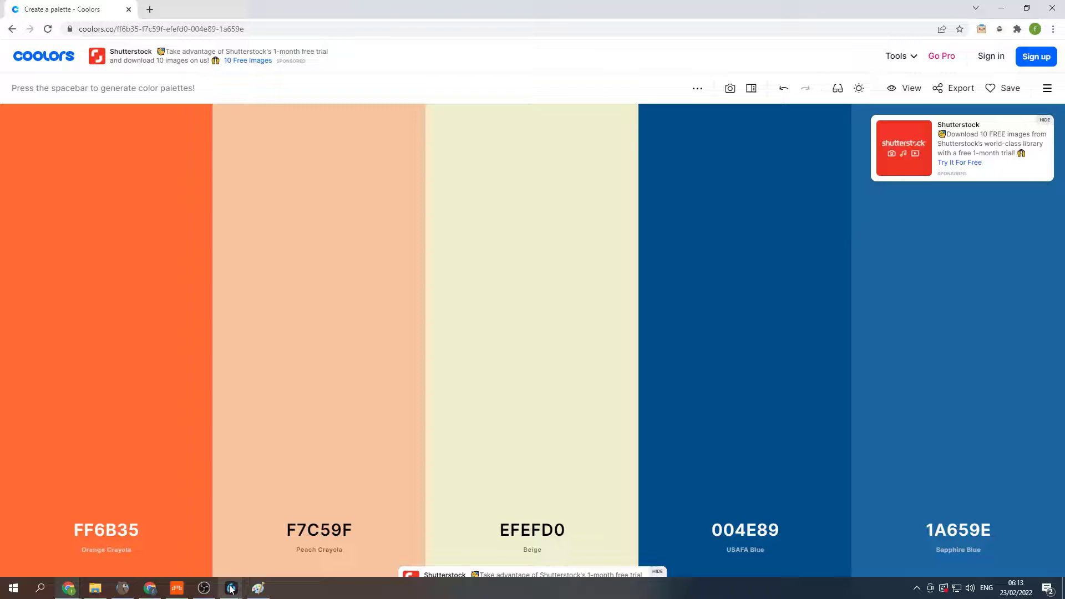
# Import Documents\SCHEME 2.png through the track colour scheme list as the palette 'Scheme 2'
pyautogui.click(183, 591)
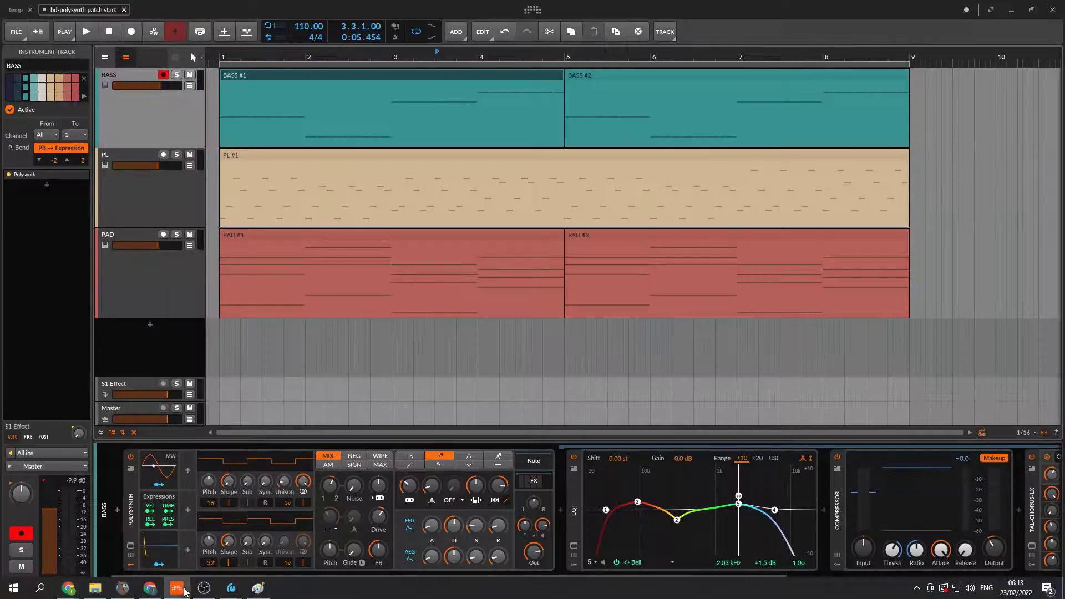
pyautogui.click(84, 96)
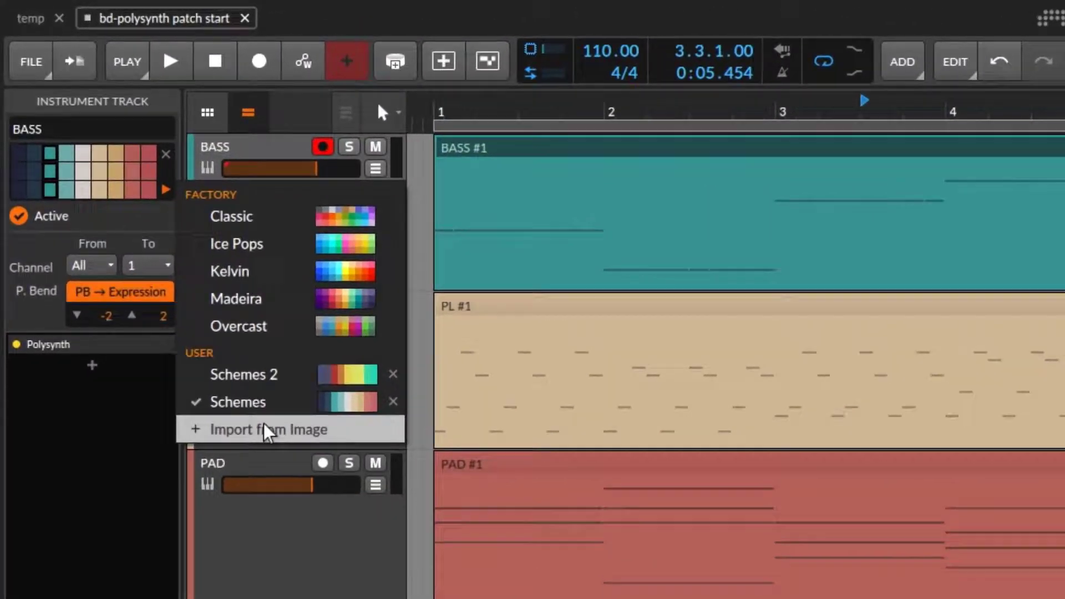
pyautogui.click(222, 391)
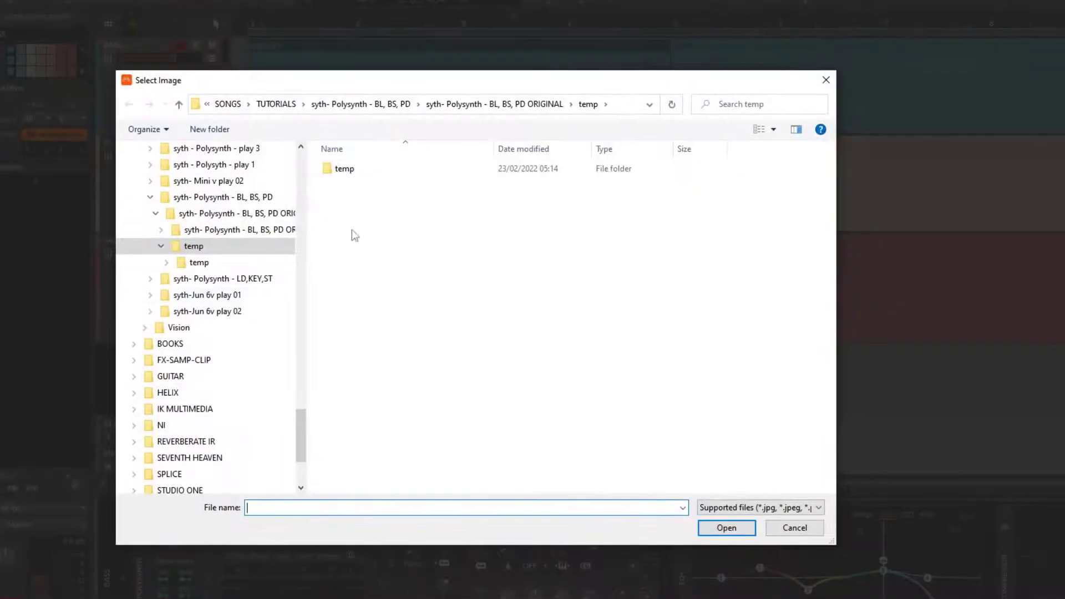
pyautogui.scroll(6, 216, 311)
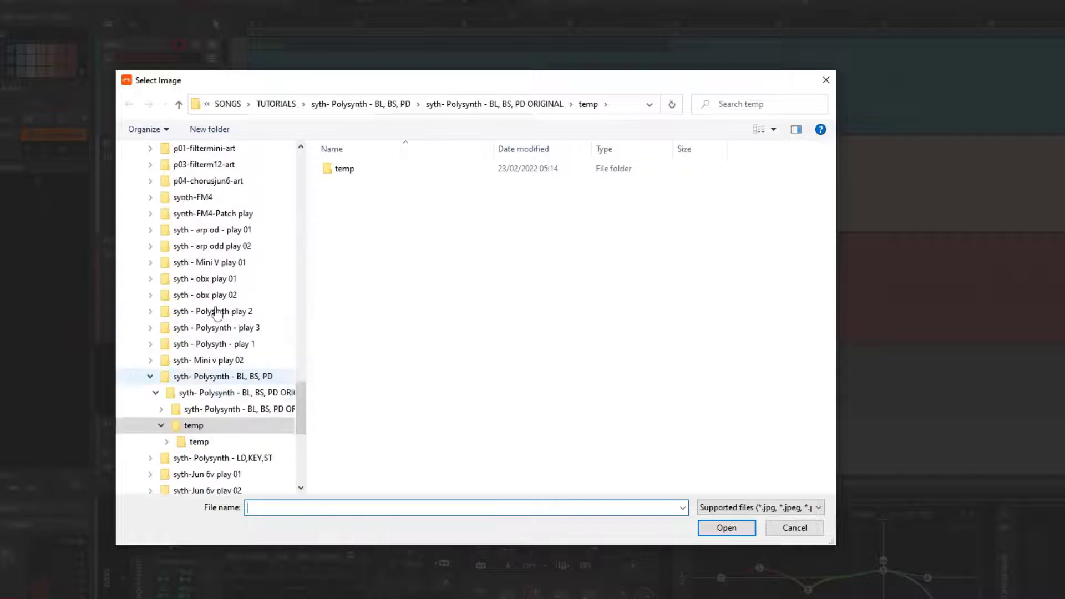
pyautogui.moveTo(305, 406); pyautogui.dragTo(302, 192)
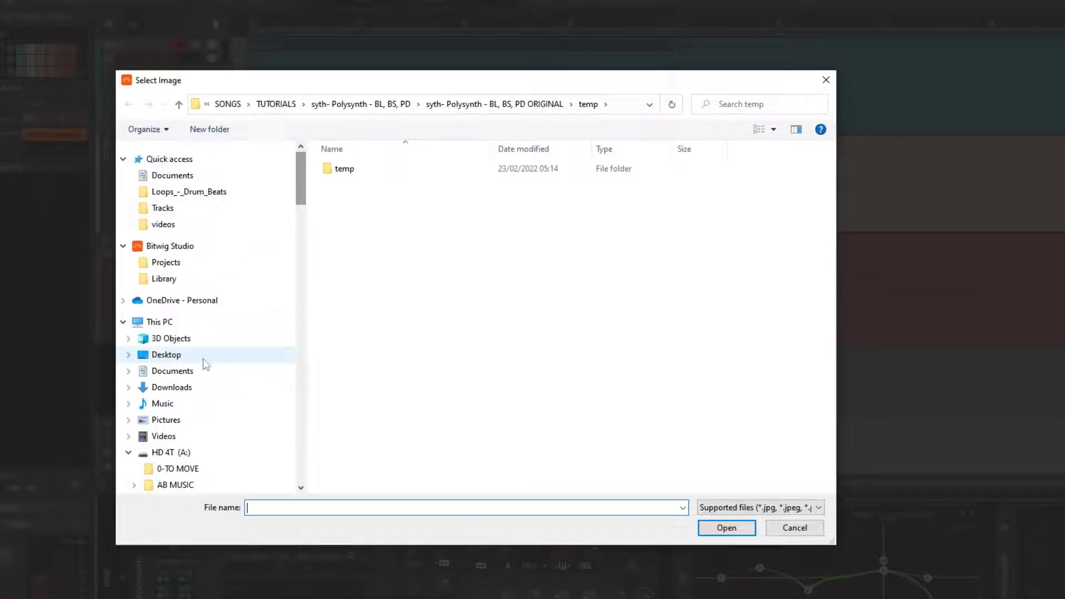
pyautogui.click(216, 371)
pyautogui.scroll(-15, 594, 333)
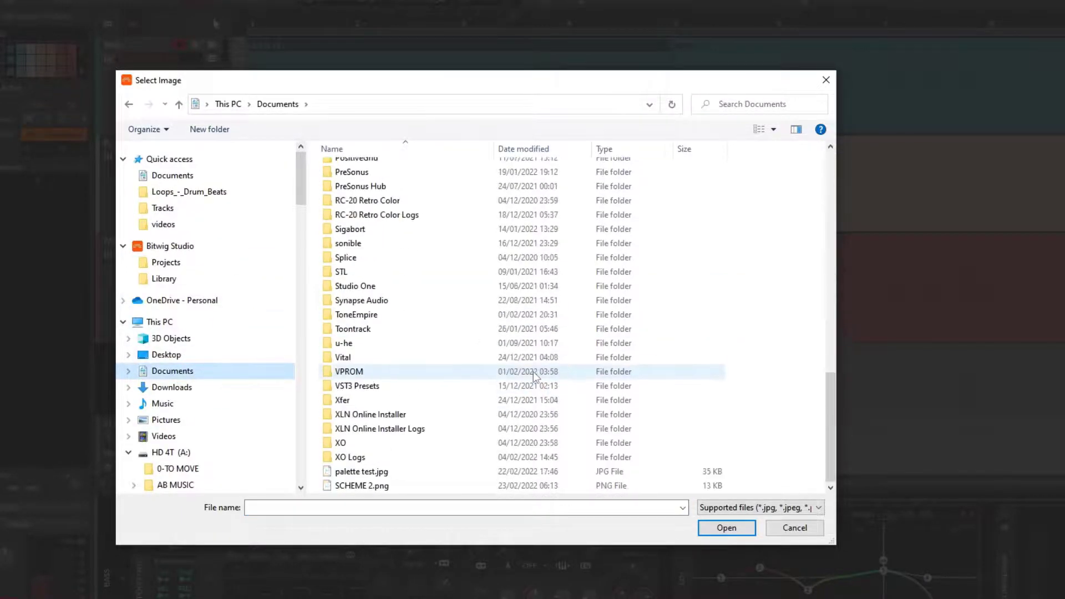
pyautogui.click(382, 487)
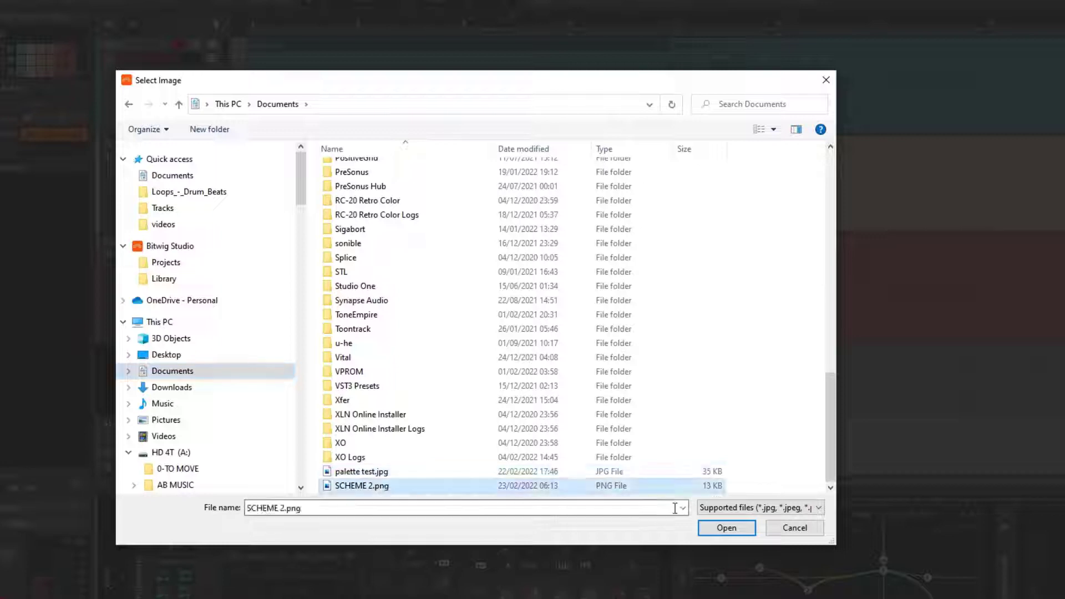
pyautogui.click(726, 527)
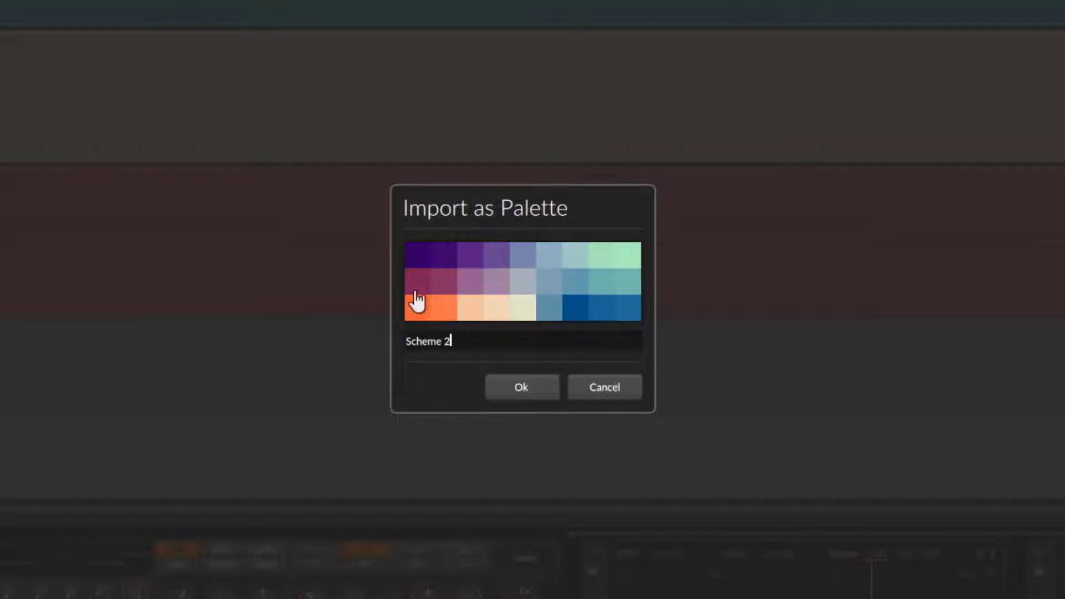
pyautogui.click(522, 387)
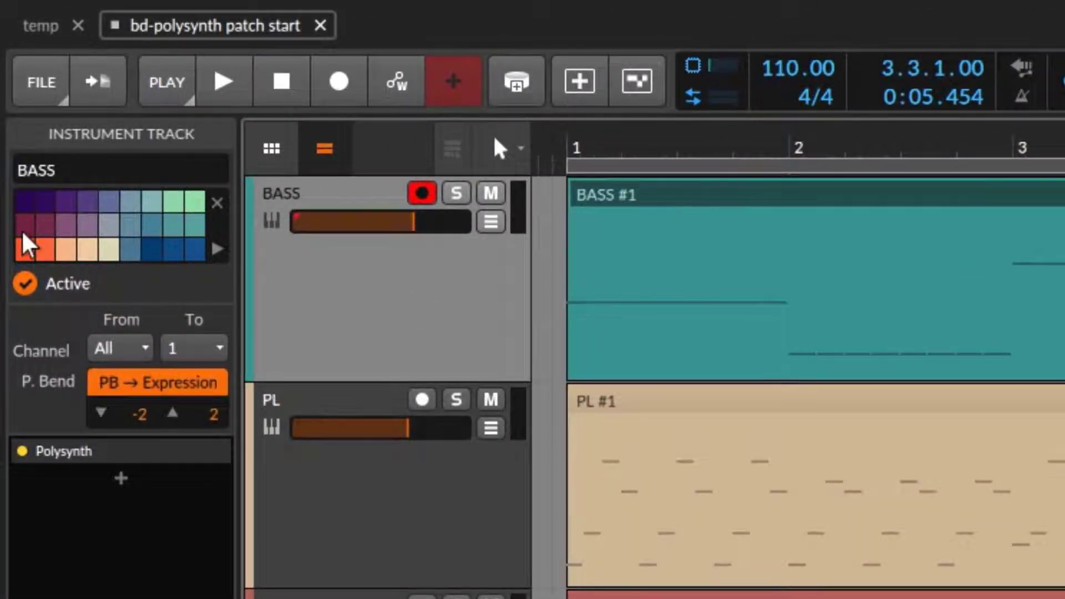
pyautogui.click(38, 249)
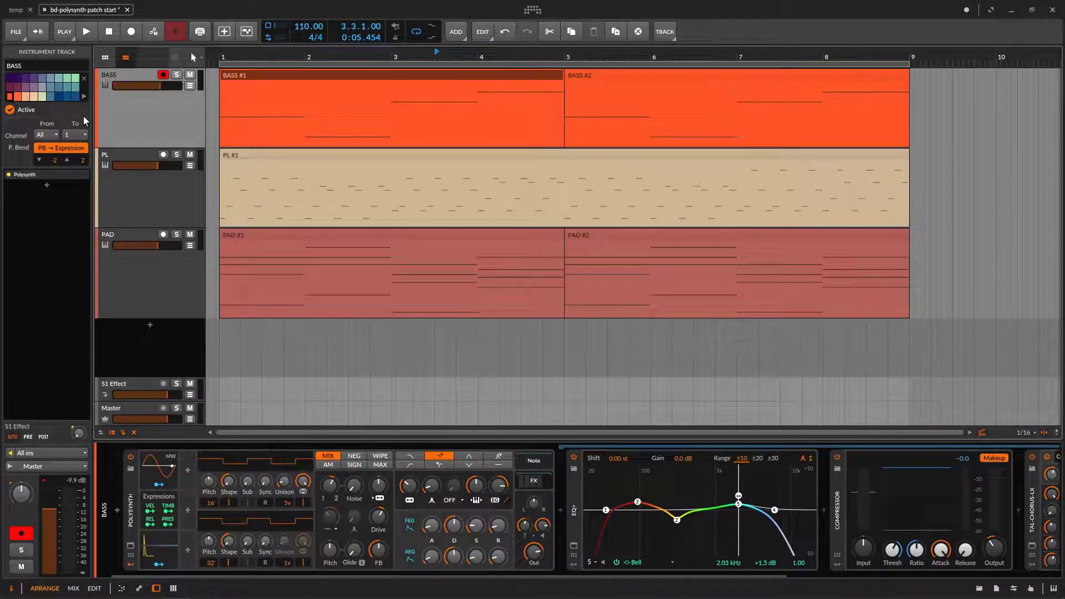
# Try several Scheme 2 swatches on the BASS track and settle on light blue
pyautogui.click(82, 106)
pyautogui.click(19, 106)
pyautogui.click(16, 86)
pyautogui.click(26, 87)
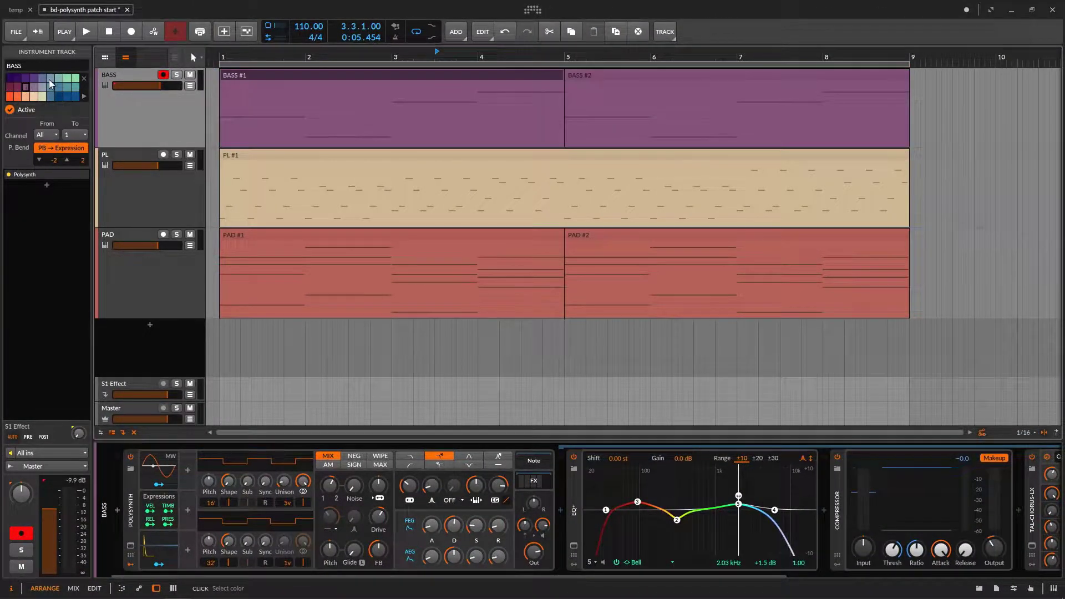
pyautogui.click(49, 78)
# Colour the PL track peach and the PAD track dark magenta, then reselect PL
pyautogui.click(153, 191)
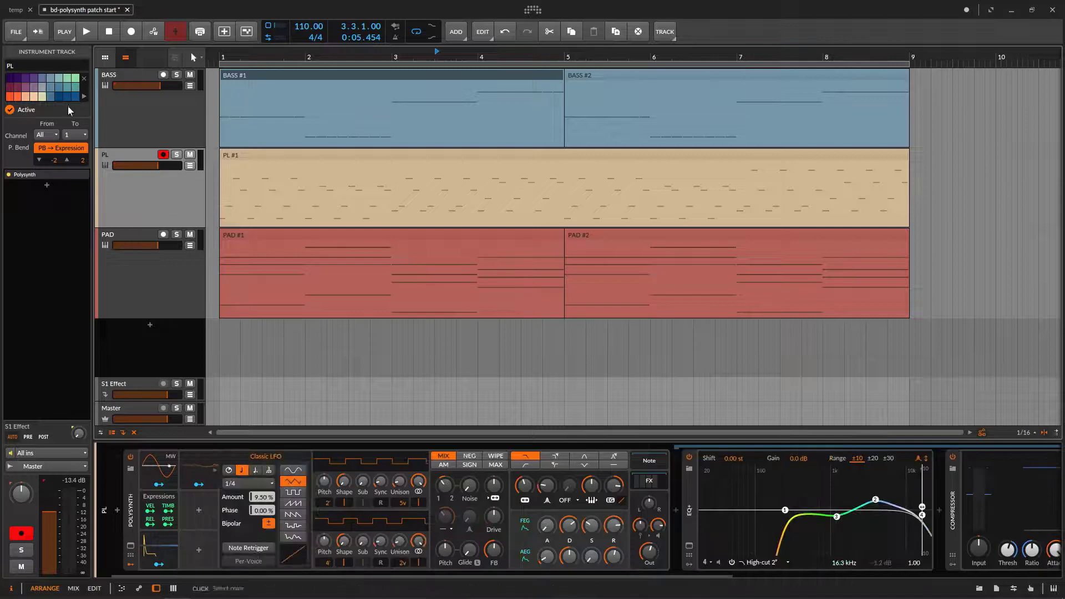
pyautogui.click(40, 97)
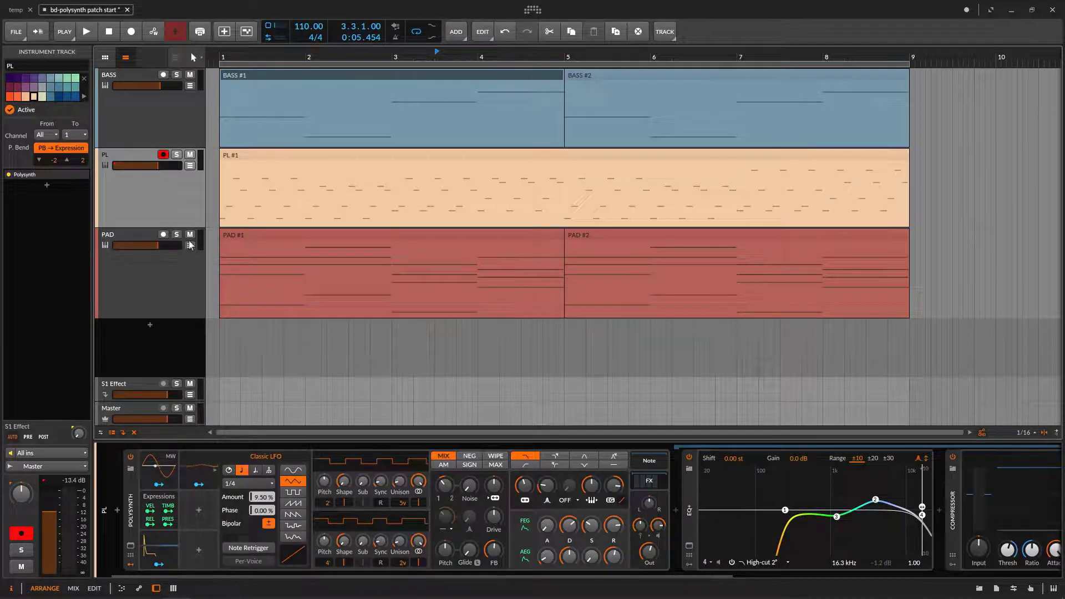
pyautogui.press('Down')
pyautogui.click(17, 88)
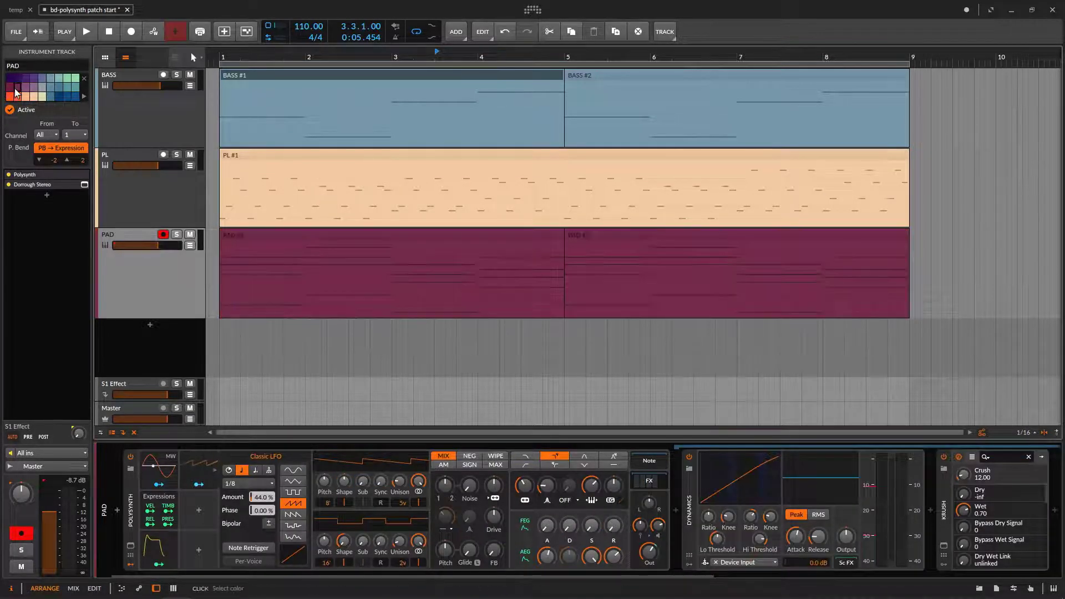
pyautogui.click(164, 179)
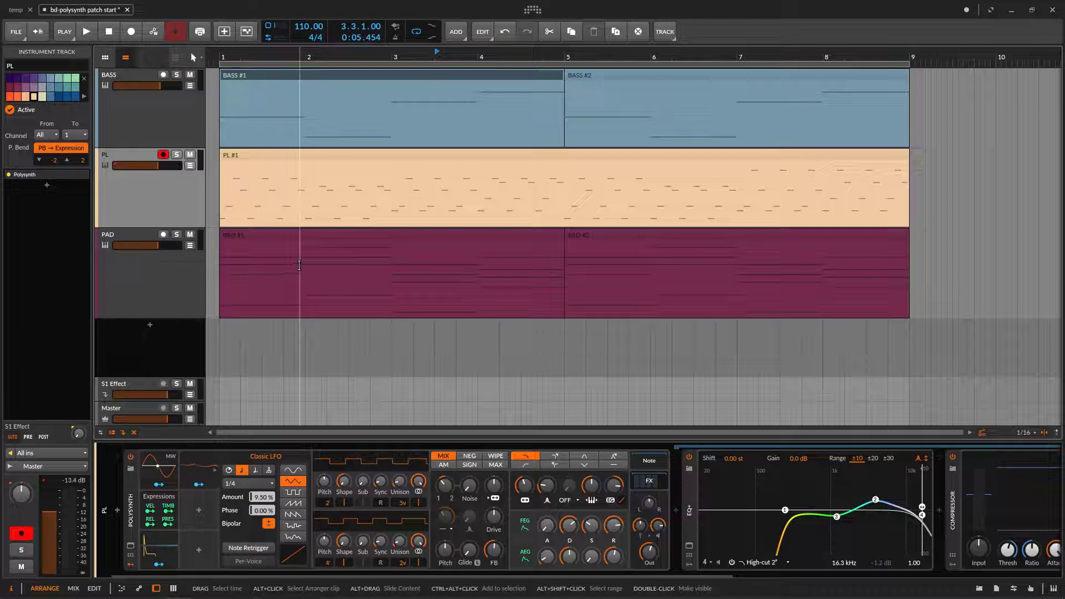
# Switch the palette to the Classic colour scheme and colour the BASS track orange
pyautogui.click(168, 131)
pyautogui.click(86, 98)
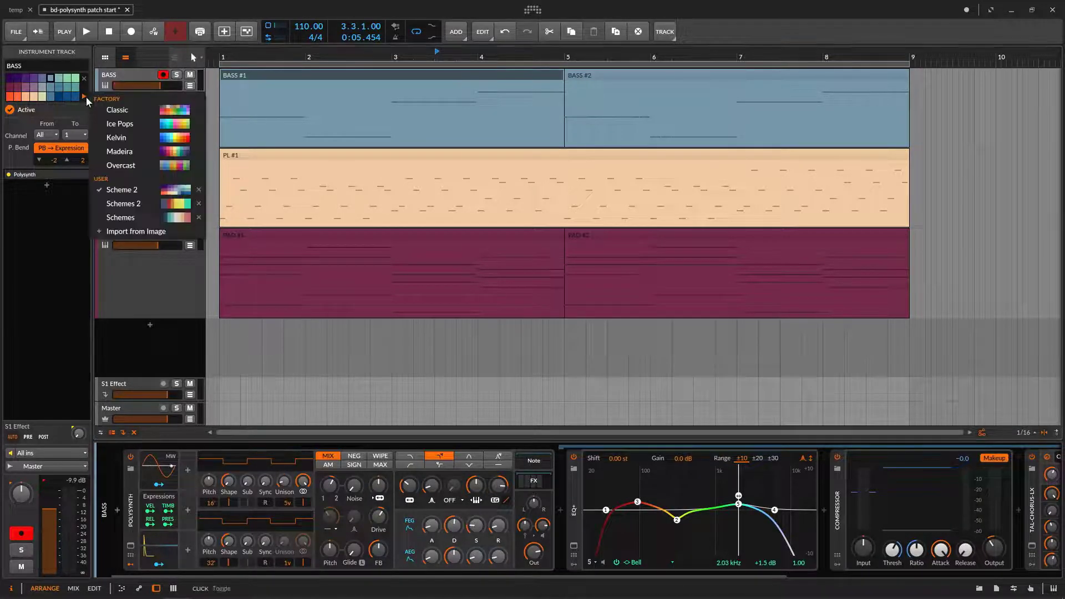
pyautogui.click(189, 108)
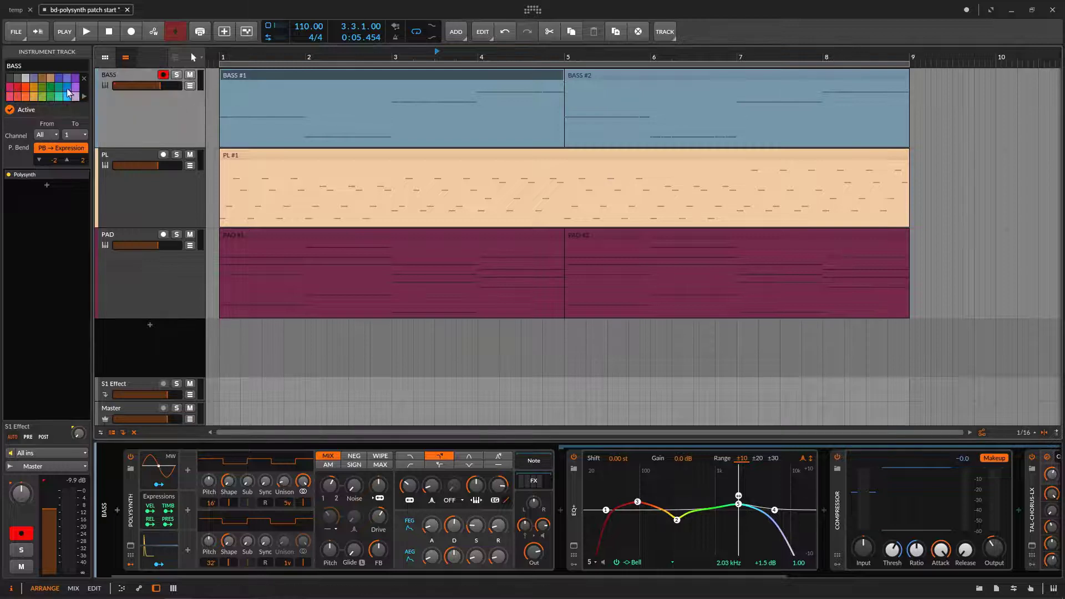
pyautogui.click(33, 89)
# Colour the PL track dark grey after trying several swatches, and the PAD track pink
pyautogui.click(149, 208)
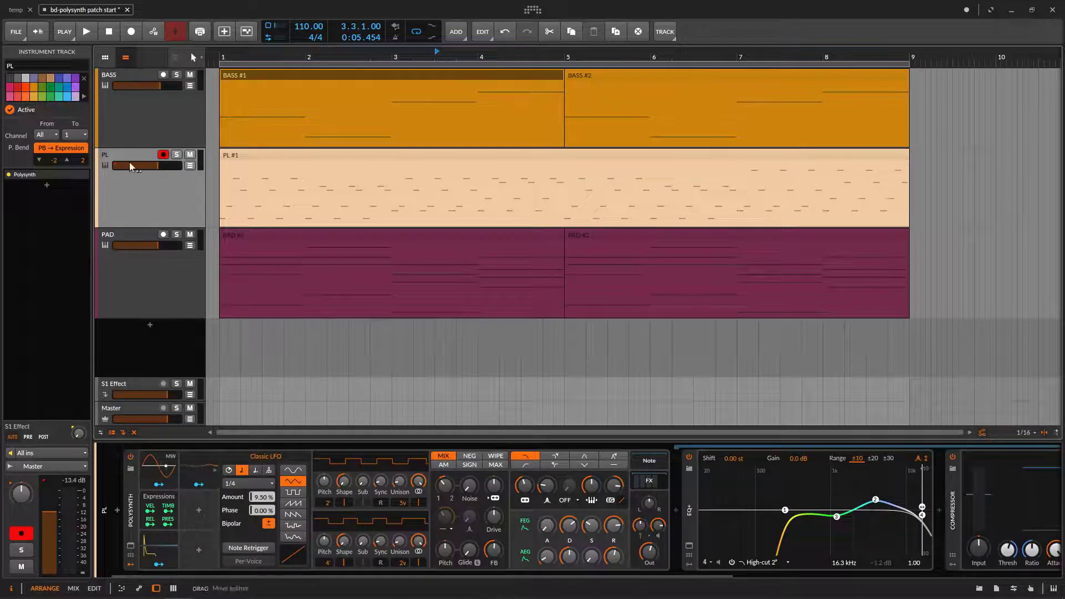
pyautogui.click(75, 97)
pyautogui.click(67, 78)
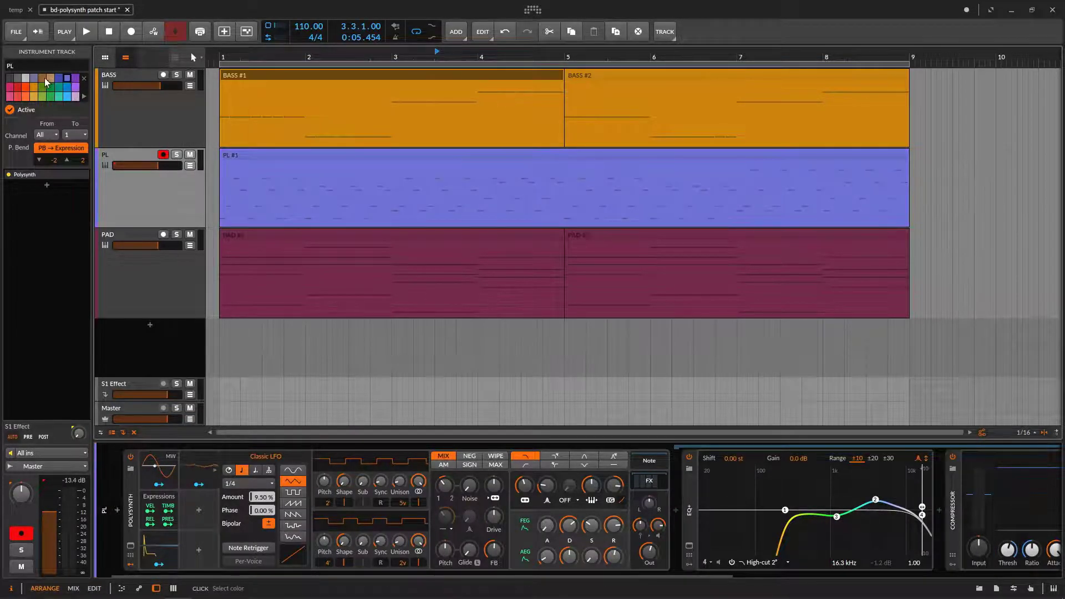
pyautogui.click(47, 81)
pyautogui.click(9, 78)
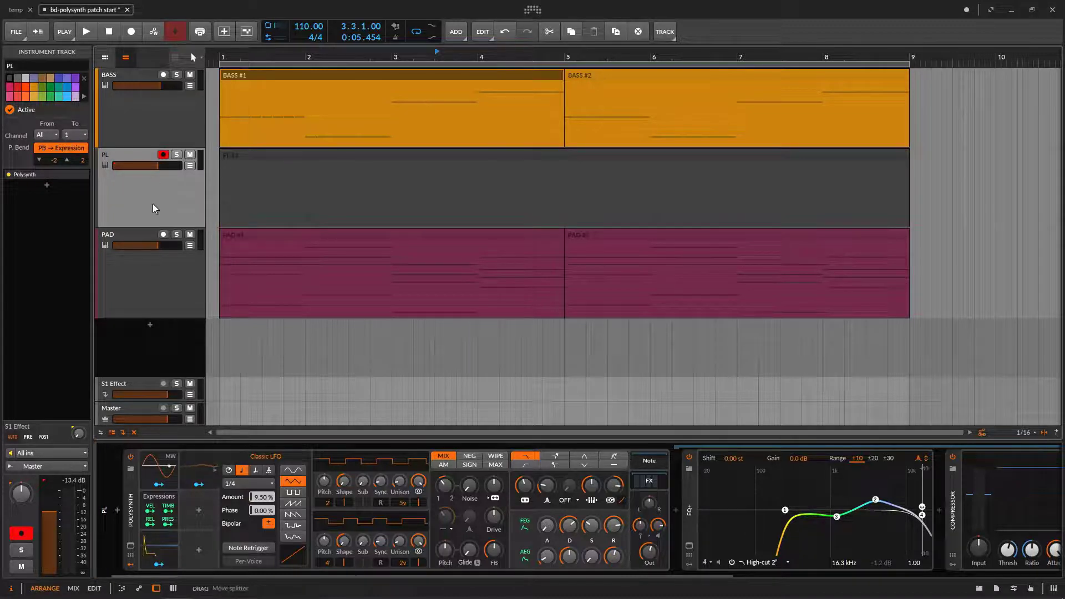
pyautogui.click(148, 278)
pyautogui.click(9, 96)
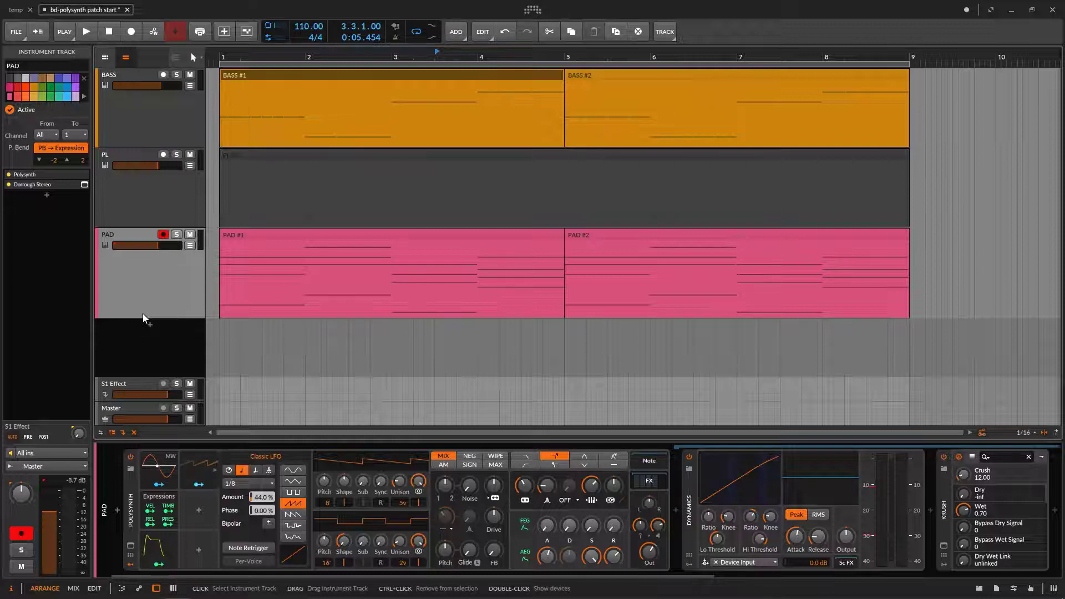
# Try the Schemes 2 palette, colouring PAD purple and BASS dark blue
pyautogui.click(84, 96)
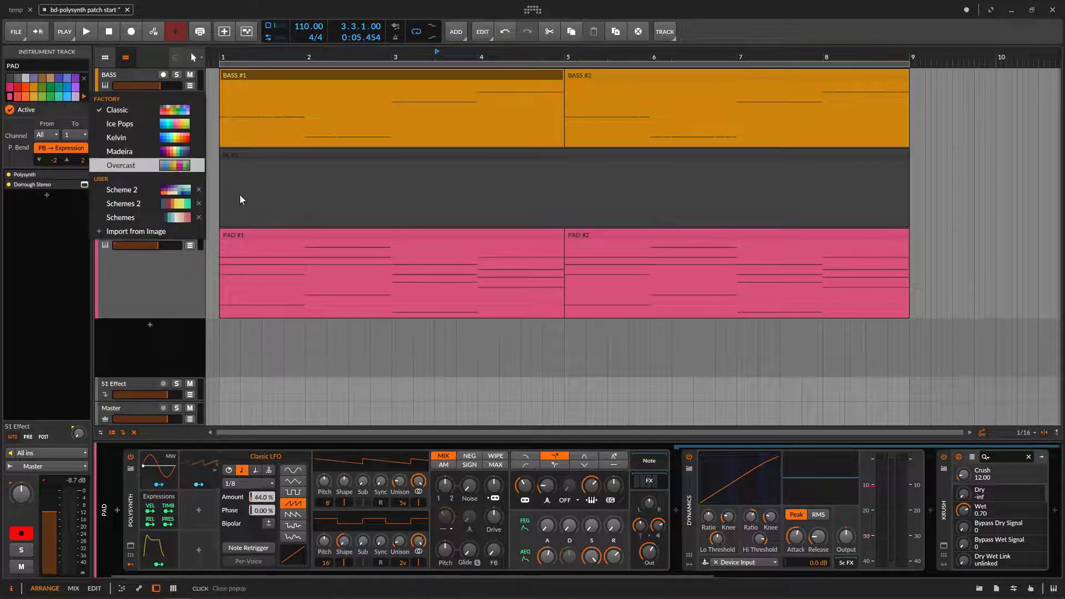
pyautogui.click(162, 204)
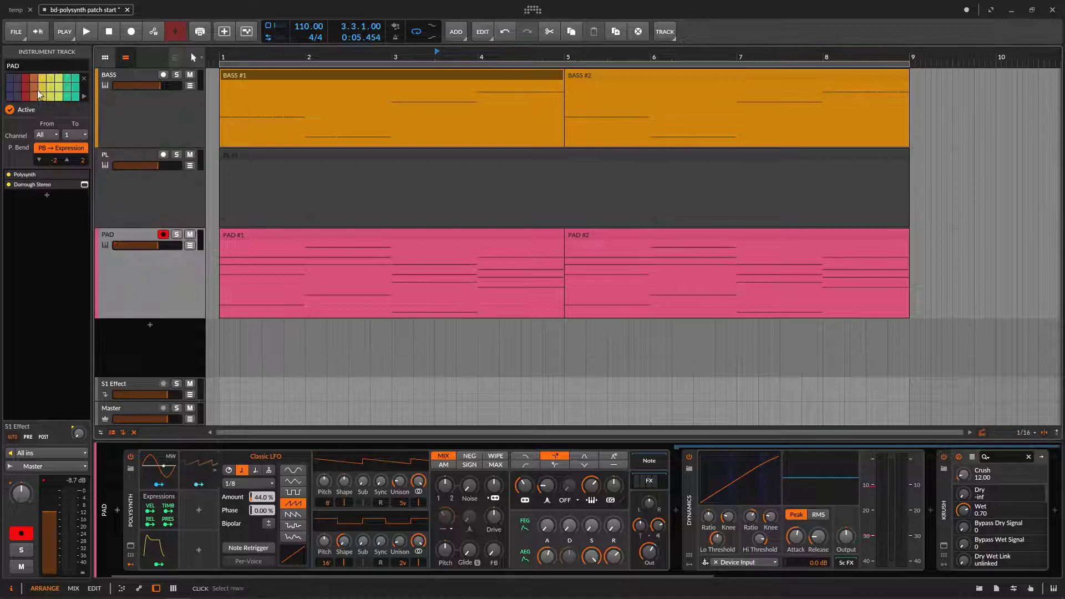
pyautogui.click(18, 88)
pyautogui.click(135, 114)
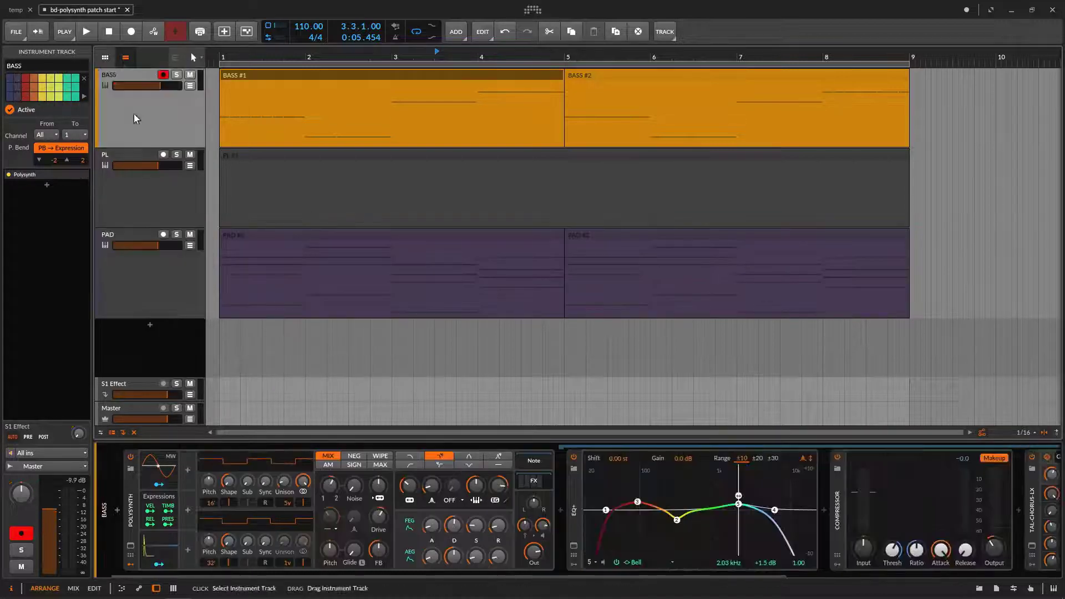
pyautogui.click(18, 87)
# Switch to the Schemes palette and try BASS darker blue, PL teal and PAD beige
pyautogui.click(84, 96)
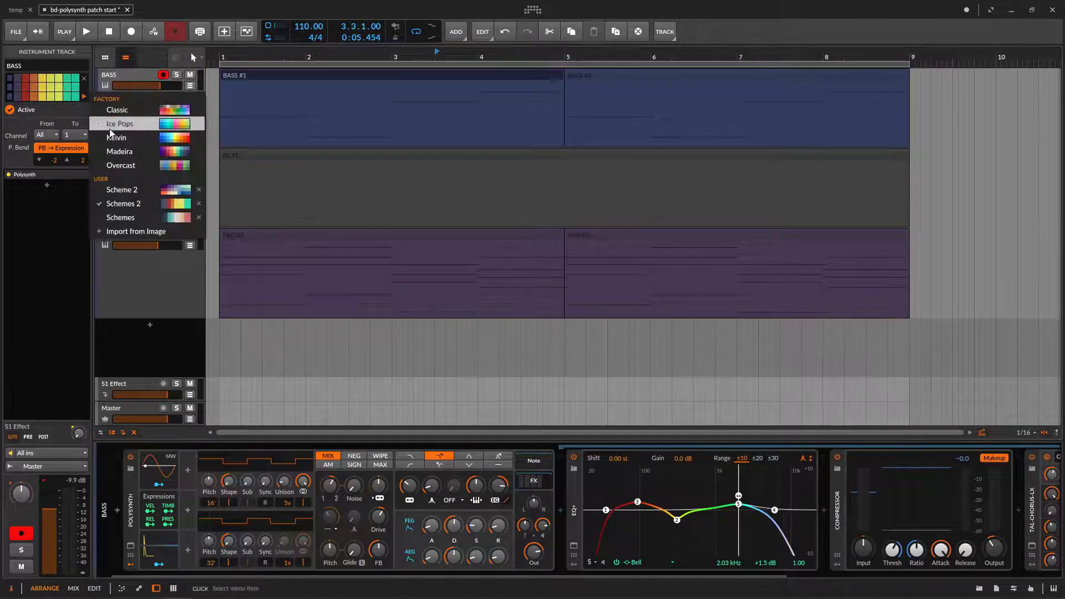
pyautogui.click(142, 217)
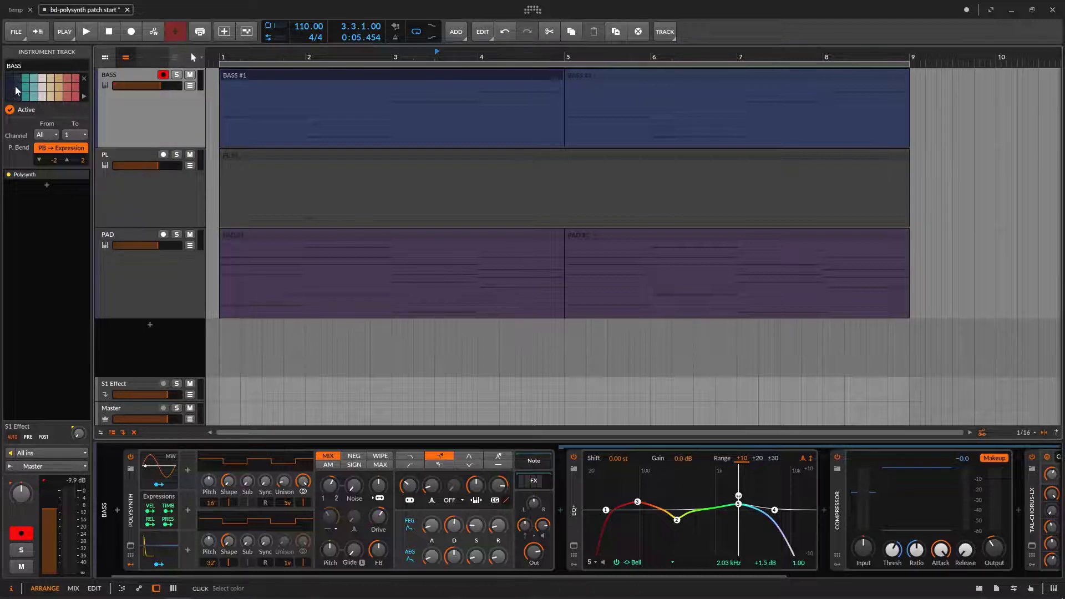
pyautogui.click(17, 89)
pyautogui.click(130, 195)
pyautogui.click(27, 92)
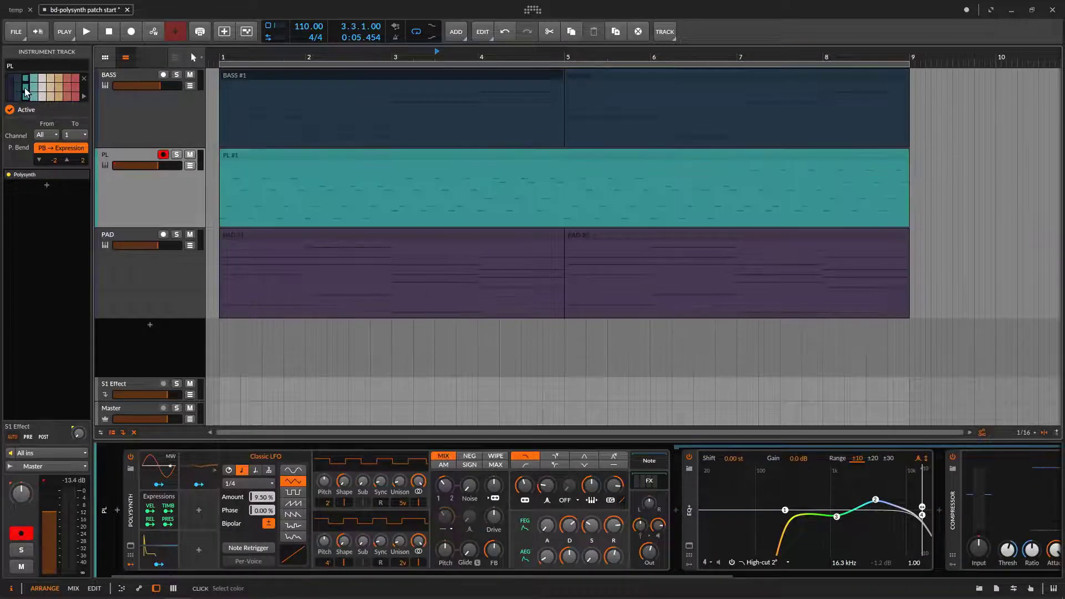
pyautogui.click(158, 266)
pyautogui.click(51, 93)
# Recolour BASS teal, PL beige and PAD red from the Schemes palette
pyautogui.click(139, 111)
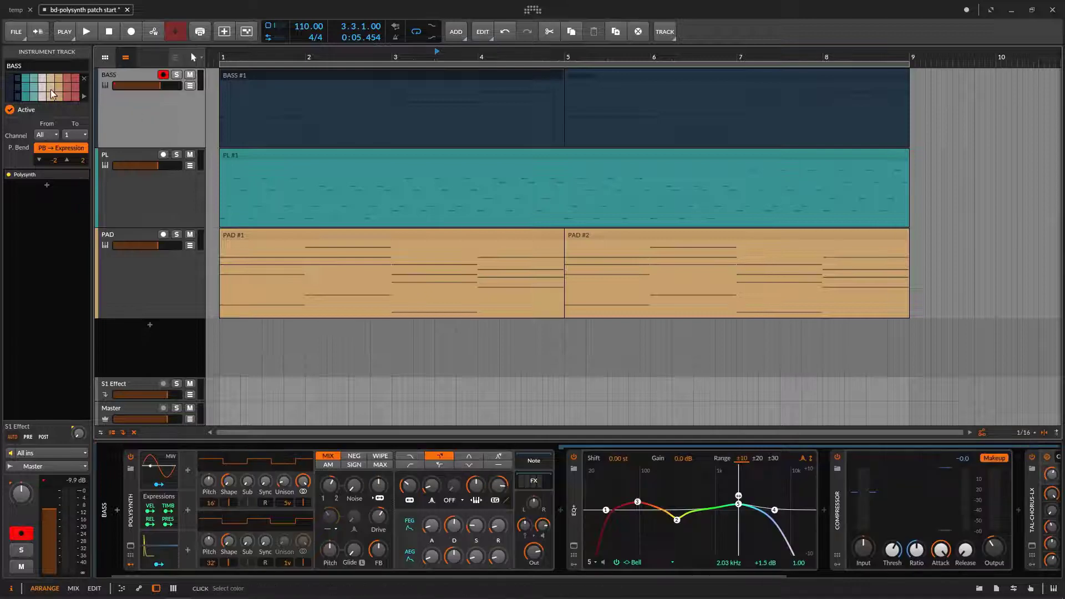
pyautogui.click(27, 92)
pyautogui.press('Down')
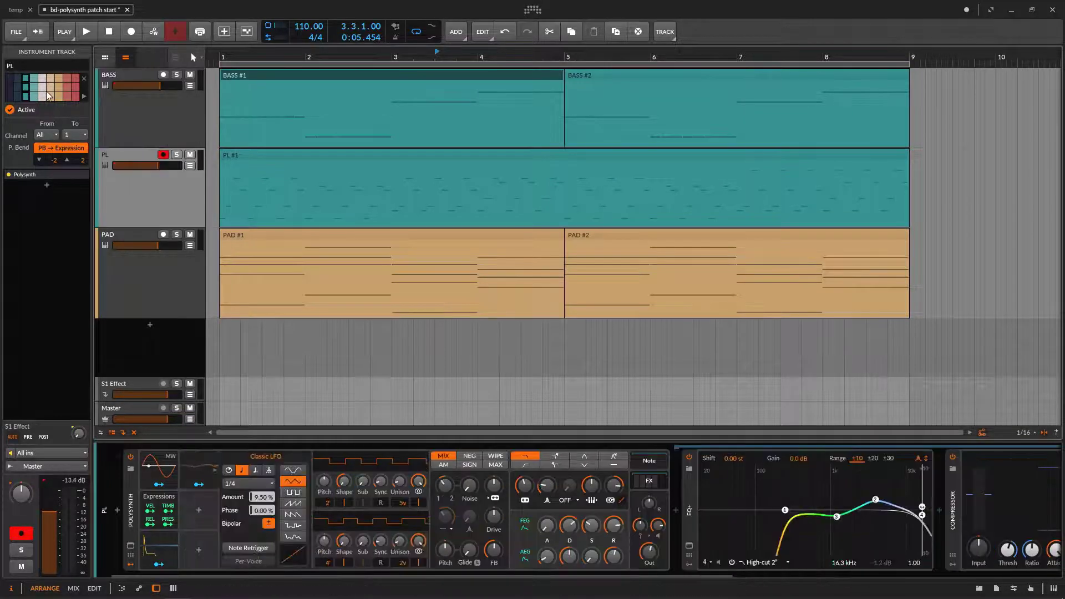
pyautogui.click(51, 93)
pyautogui.press('Down')
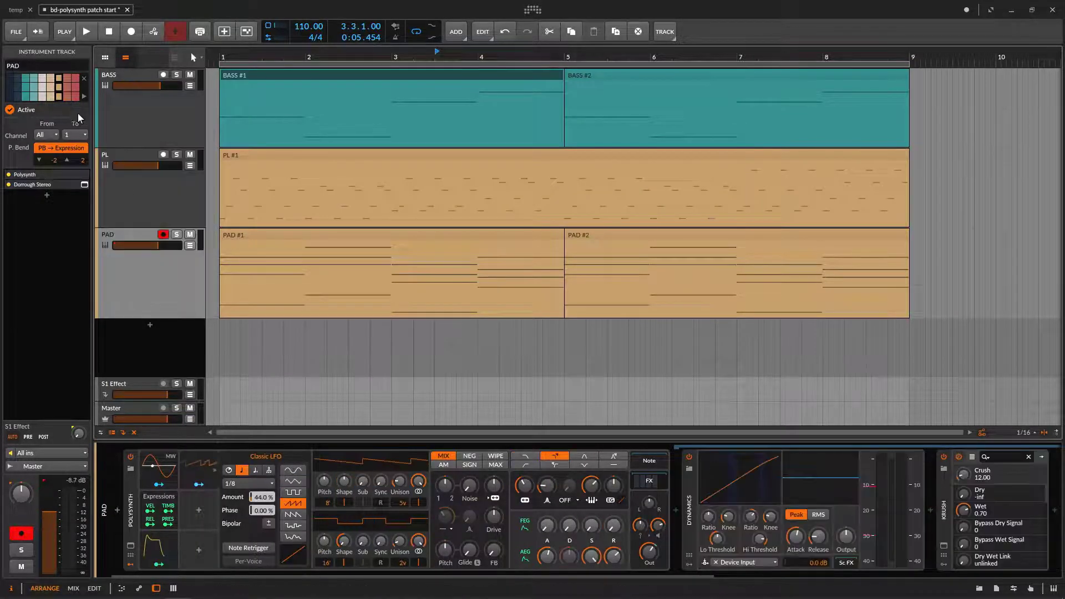
pyautogui.click(67, 87)
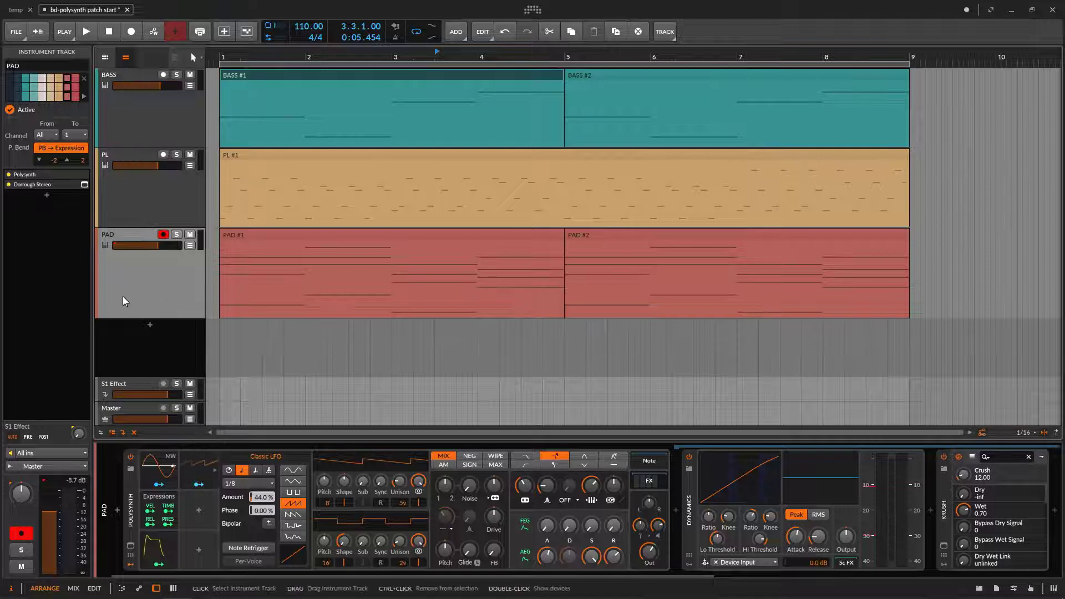